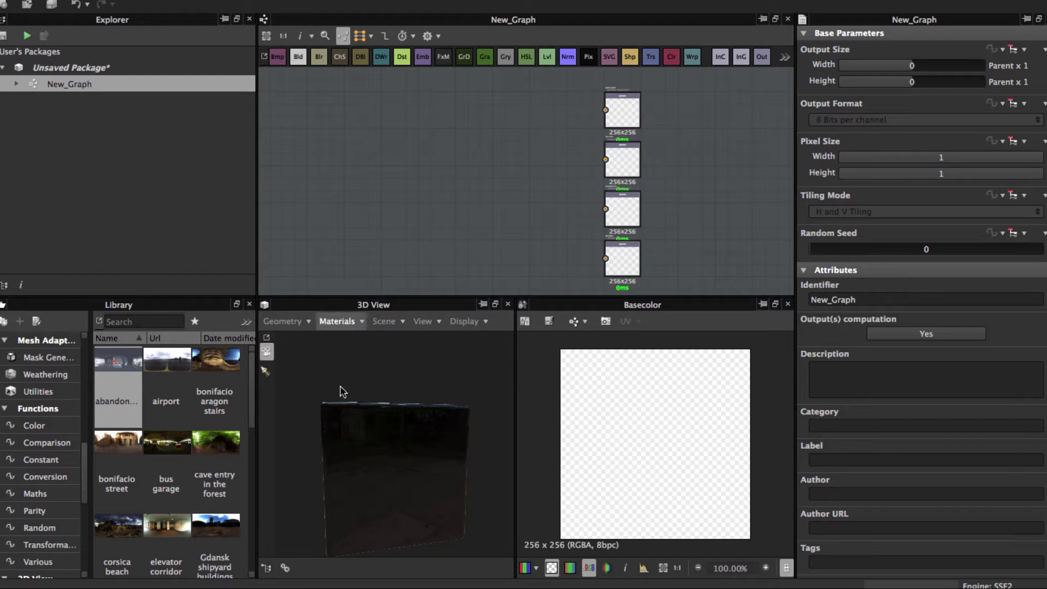
Search the Library for 'bev', drag the Bevel node into the graph and frame it
{"action": "left_click_drag", "start_coordinate": [417, 418], "coordinate": [386, 405]}
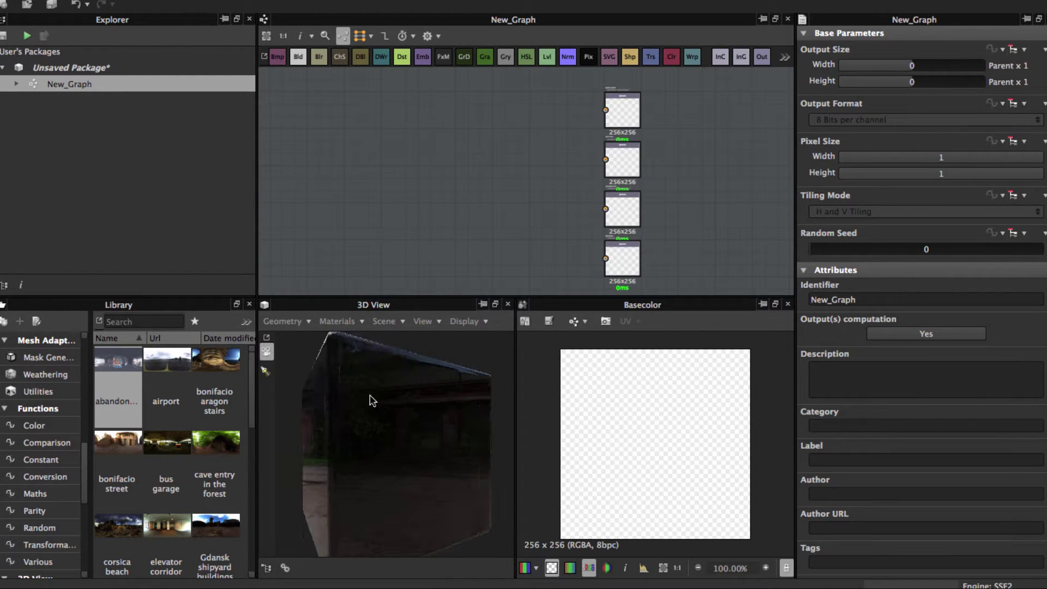
{"action": "mouse_move", "coordinate": [385, 404]}
{"action": "left_mouse_down"}
{"action": "mouse_move", "coordinate": [380, 445]}
{"action": "mouse_move", "coordinate": [416, 454]}
{"action": "mouse_move", "coordinate": [320, 434]}
{"action": "mouse_move", "coordinate": [388, 439]}
{"action": "mouse_move", "coordinate": [393, 456]}
{"action": "mouse_move", "coordinate": [402, 423]}
{"action": "mouse_move", "coordinate": [381, 449]}
{"action": "mouse_move", "coordinate": [346, 438]}
{"action": "mouse_move", "coordinate": [407, 434]}
{"action": "mouse_move", "coordinate": [402, 450]}
{"action": "mouse_move", "coordinate": [380, 425]}
{"action": "mouse_move", "coordinate": [364, 424]}
{"action": "mouse_move", "coordinate": [364, 398]}
{"action": "left_mouse_up"}
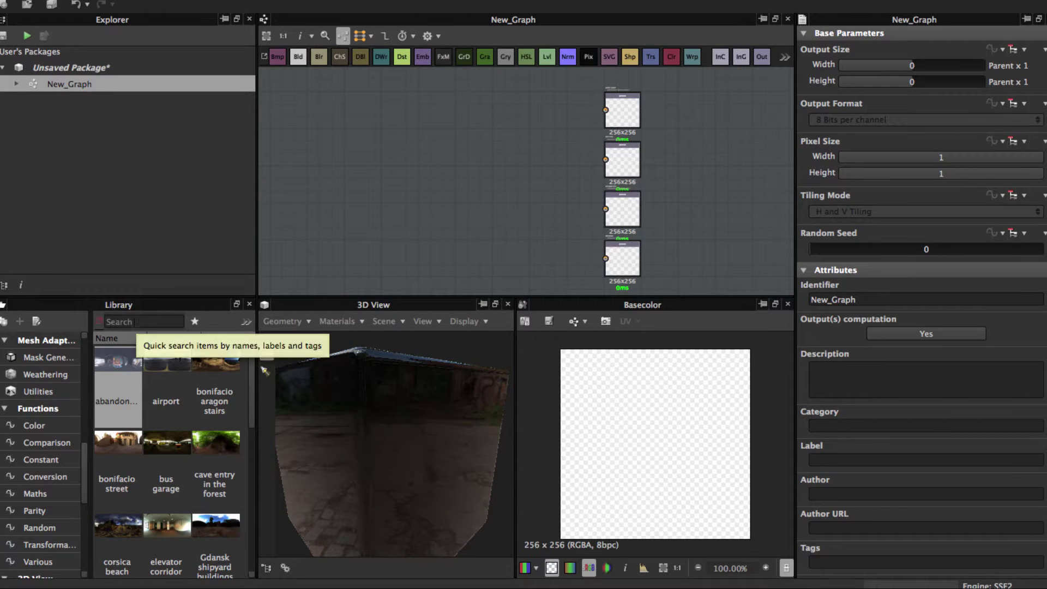
{"action": "left_click", "coordinate": [142, 320]}
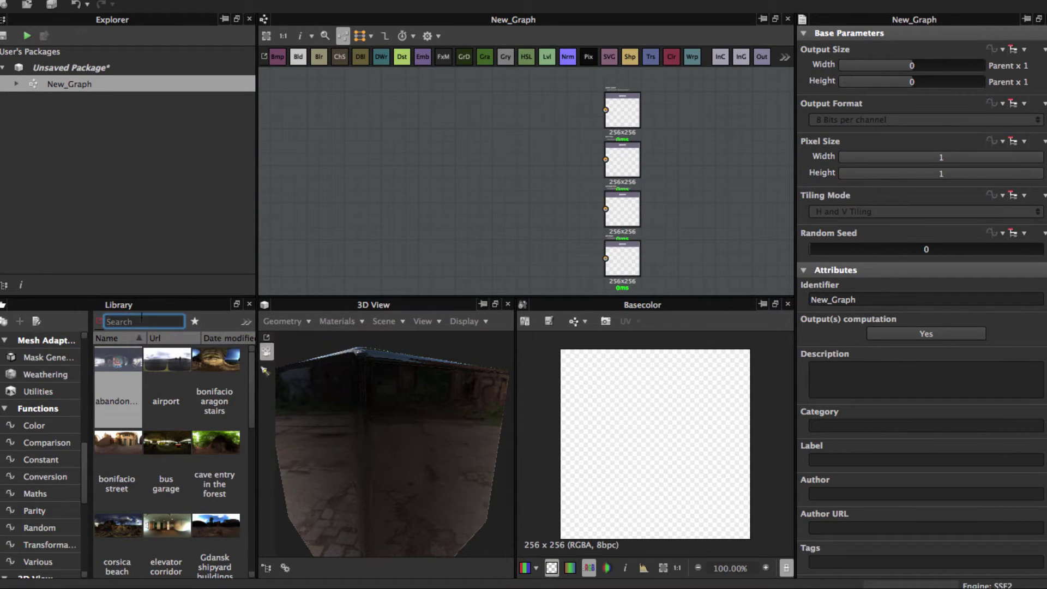
{"action": "key", "text": "space"}
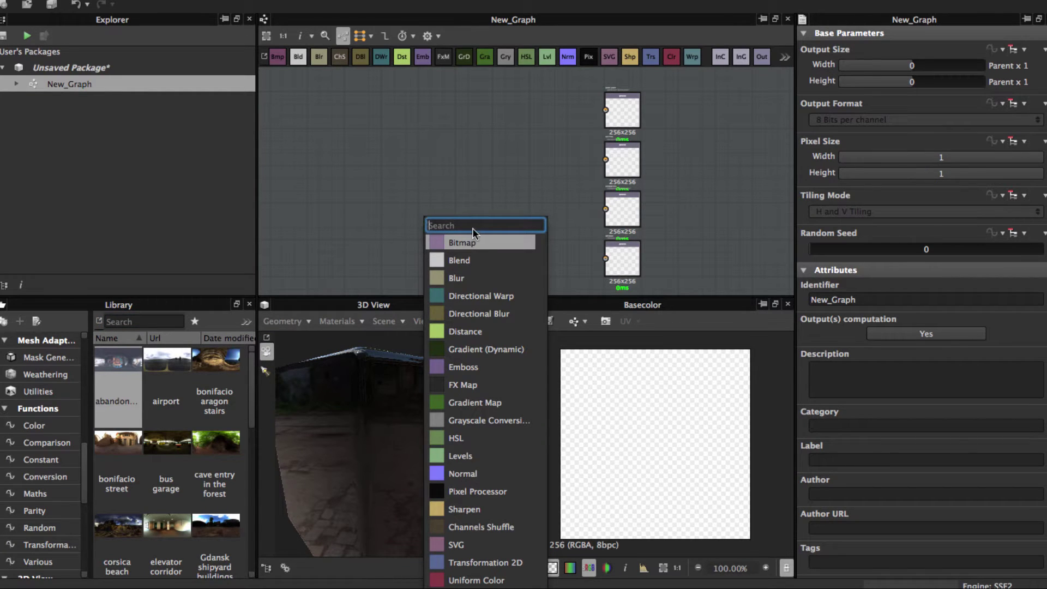
{"action": "type", "text": "be"}
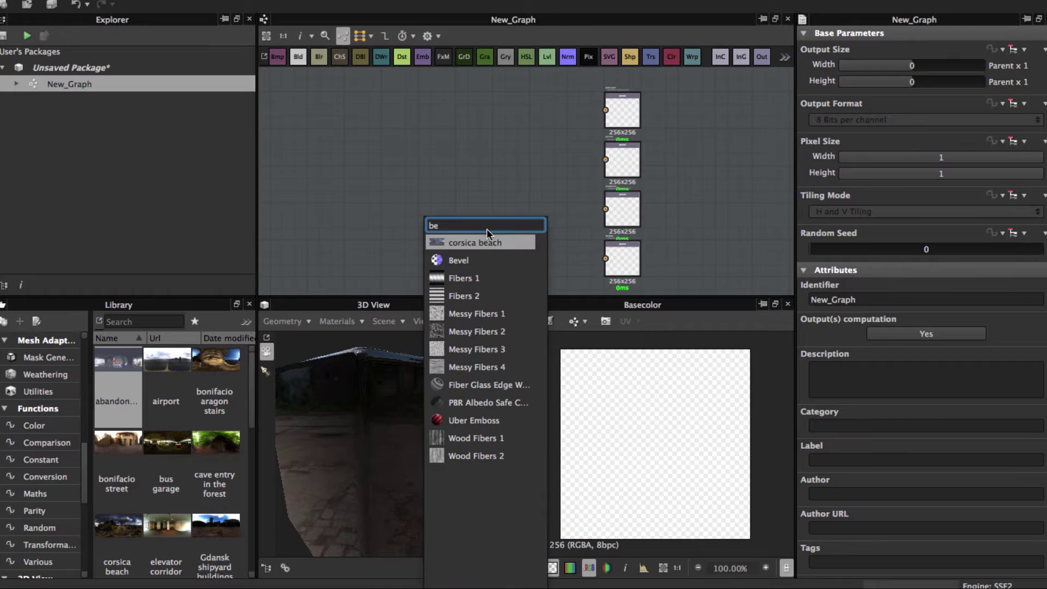
{"action": "mouse_move", "coordinate": [458, 261]}
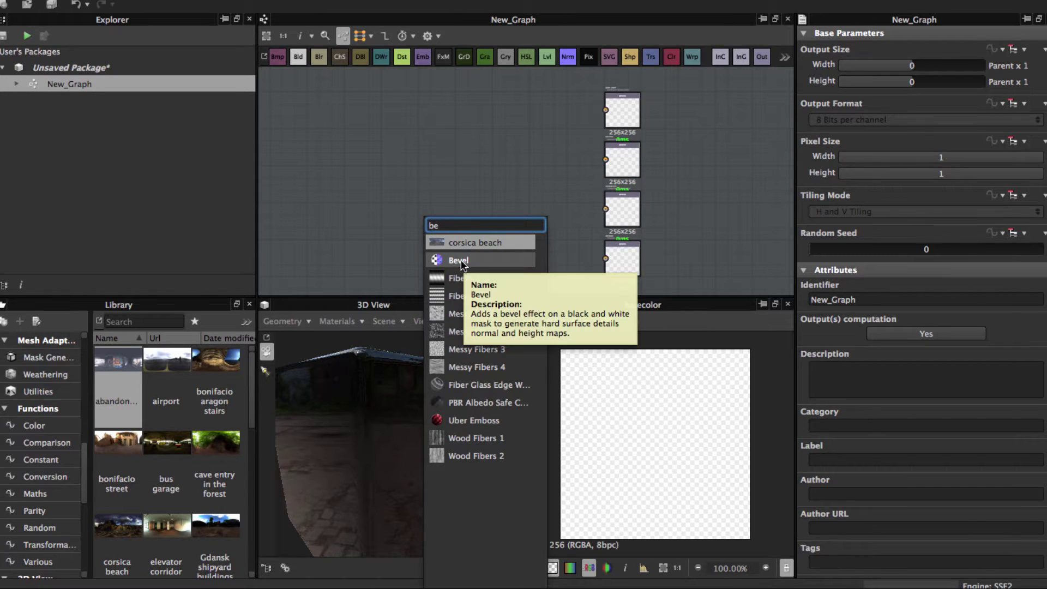
{"action": "left_click", "coordinate": [335, 237]}
{"action": "left_click", "coordinate": [178, 321]}
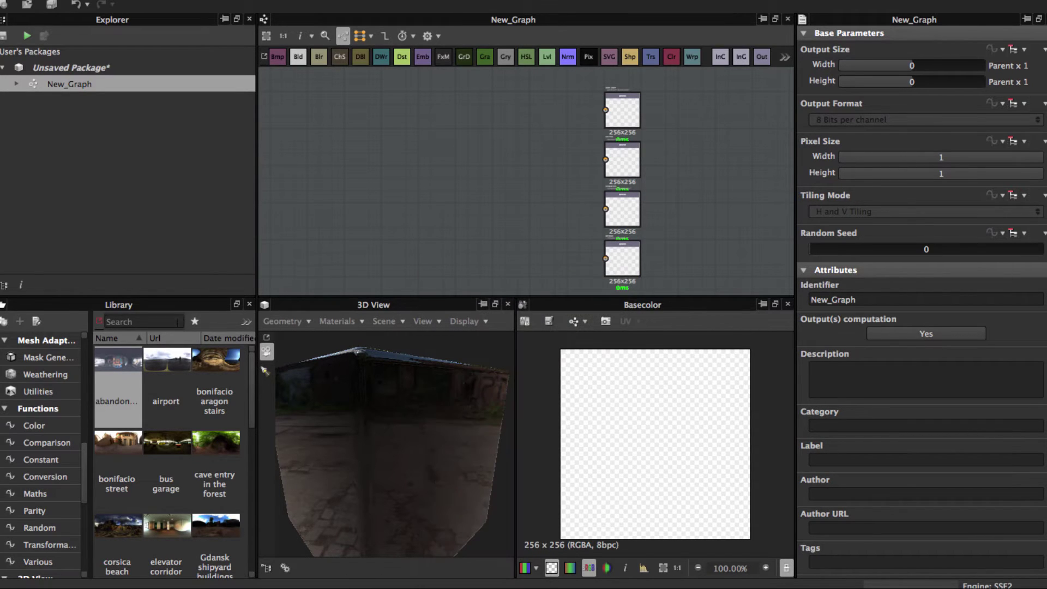
{"action": "type", "text": "b"}
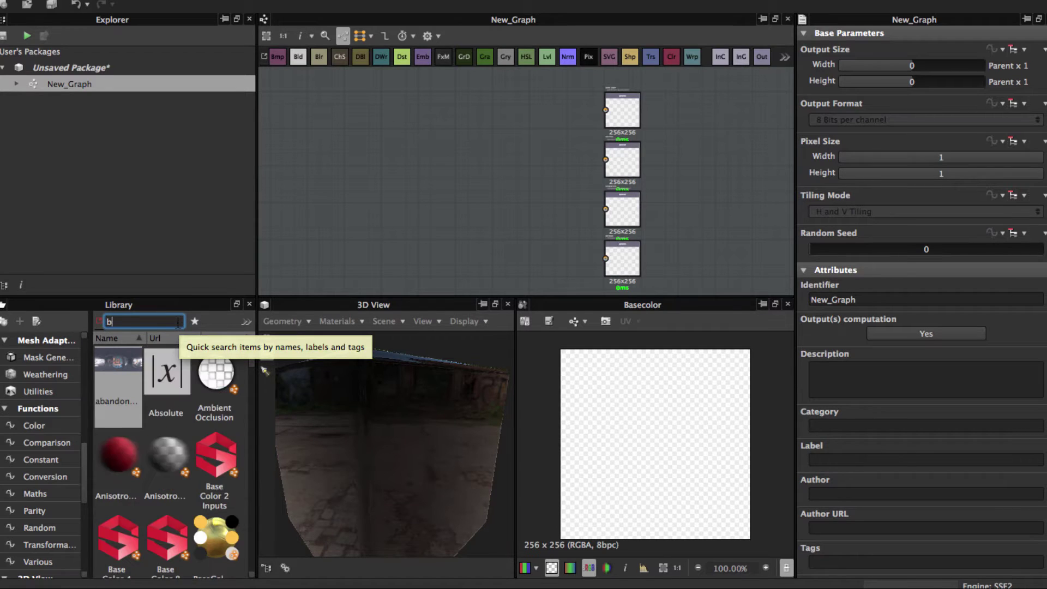
{"action": "type", "text": "ev"}
{"action": "left_click_drag", "start_coordinate": [116, 377], "coordinate": [385, 167]}
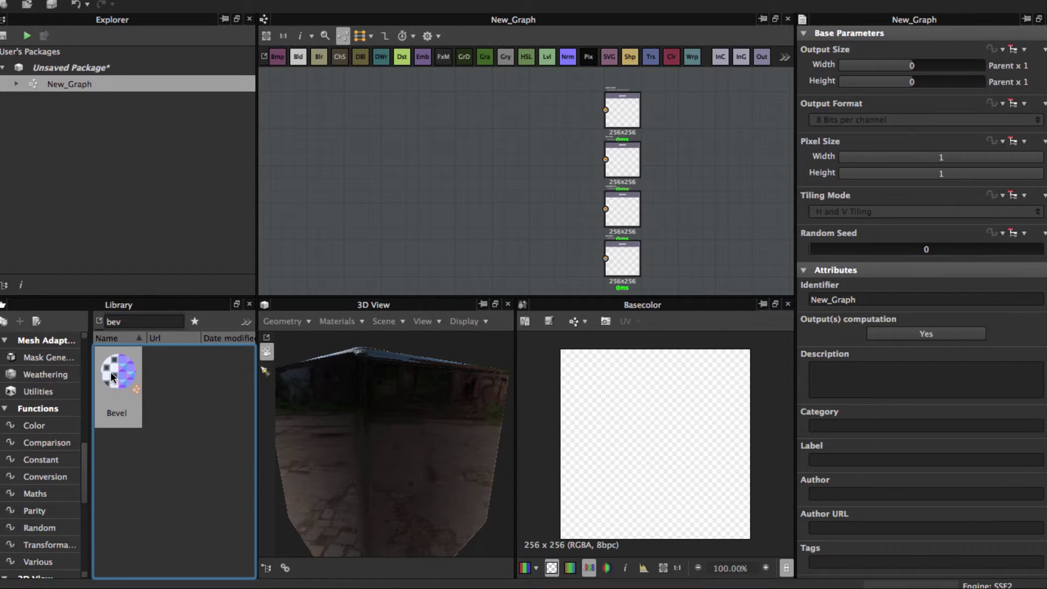
{"action": "key", "text": "f"}
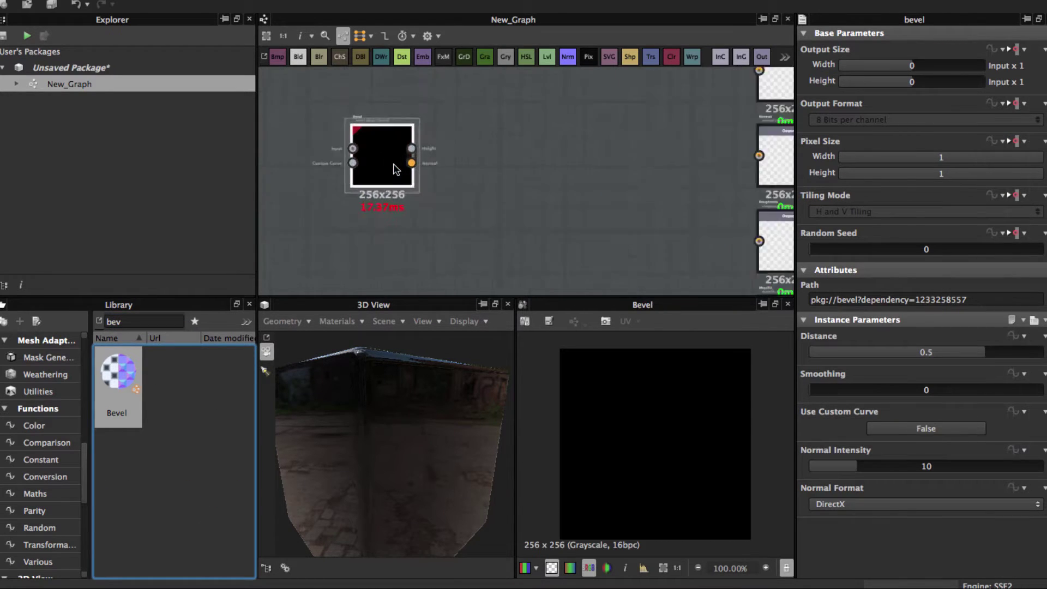
{"action": "scroll", "coordinate": [399, 164], "scroll_direction": "up", "scroll_amount": 2}
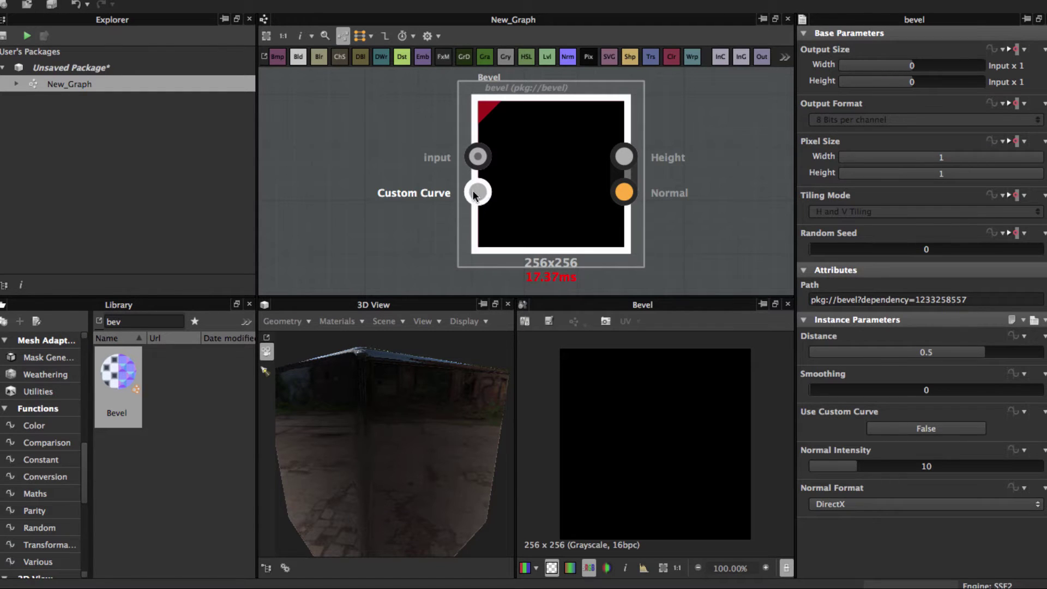
{"action": "scroll", "coordinate": [480, 197], "scroll_direction": "down", "scroll_amount": 2}
{"action": "scroll", "coordinate": [481, 192], "scroll_direction": "down", "scroll_amount": 1}
{"action": "scroll", "coordinate": [487, 156], "scroll_direction": "down", "scroll_amount": 2}
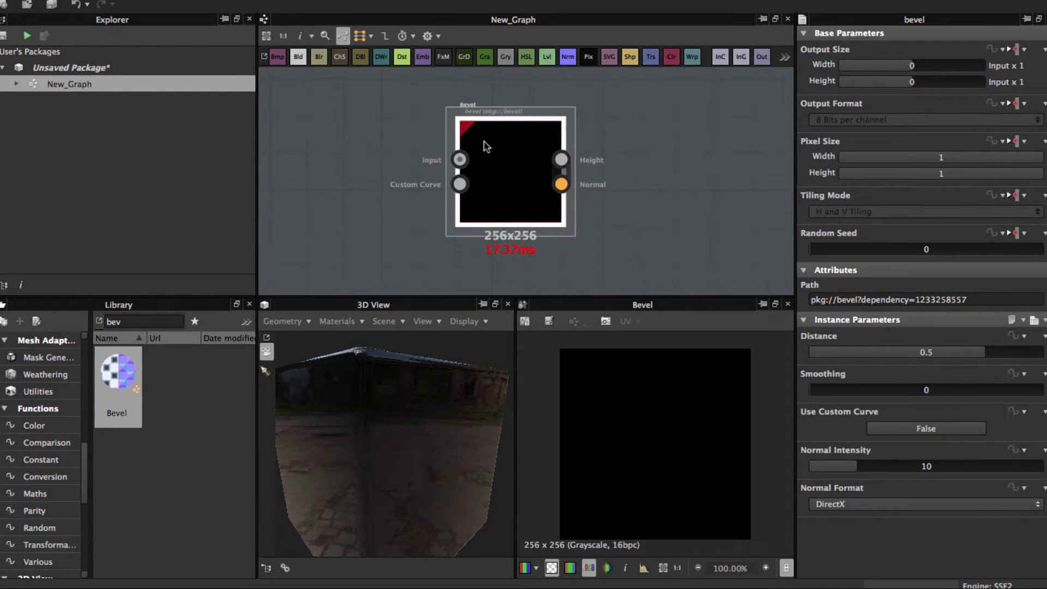
{"action": "scroll", "coordinate": [499, 143], "scroll_direction": "down", "scroll_amount": 1}
{"action": "scroll", "coordinate": [409, 159], "scroll_direction": "up", "scroll_amount": 2}
{"action": "scroll", "coordinate": [407, 156], "scroll_direction": "down", "scroll_amount": 3}
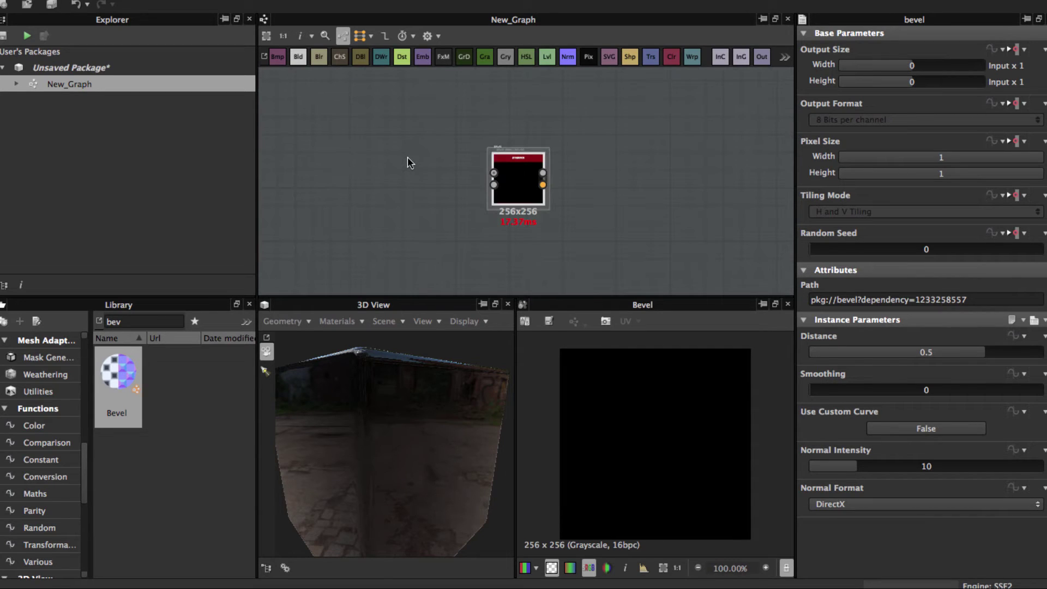
Insert a Shape node, shrink its square to size 0.9, and move it left
{"action": "key", "text": "space"}
{"action": "type", "text": "sh"}
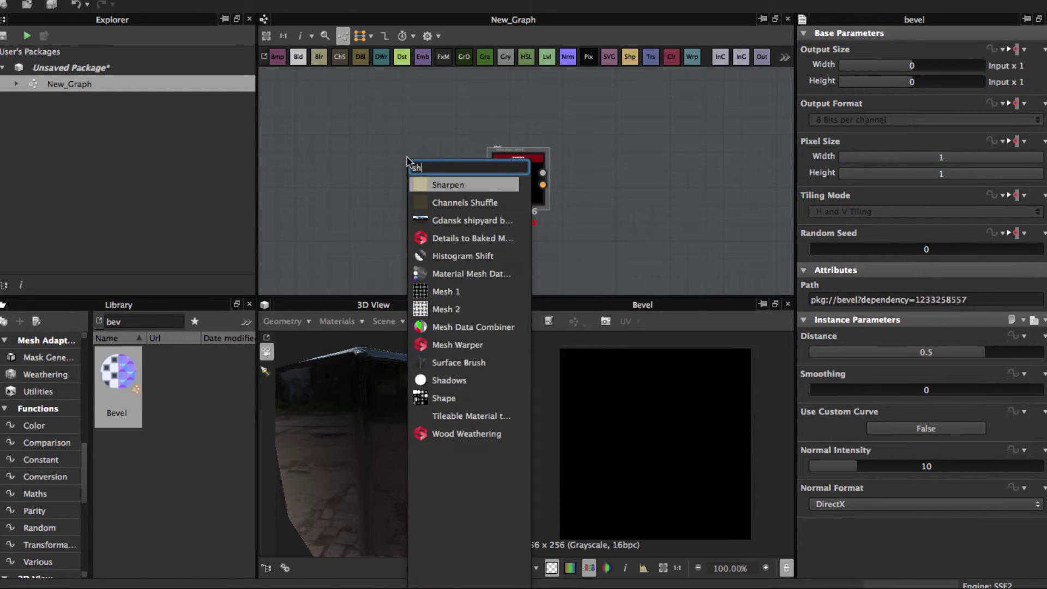
{"action": "type", "text": "p"}
{"action": "key", "text": "BackSpace"}
{"action": "type", "text": "a"}
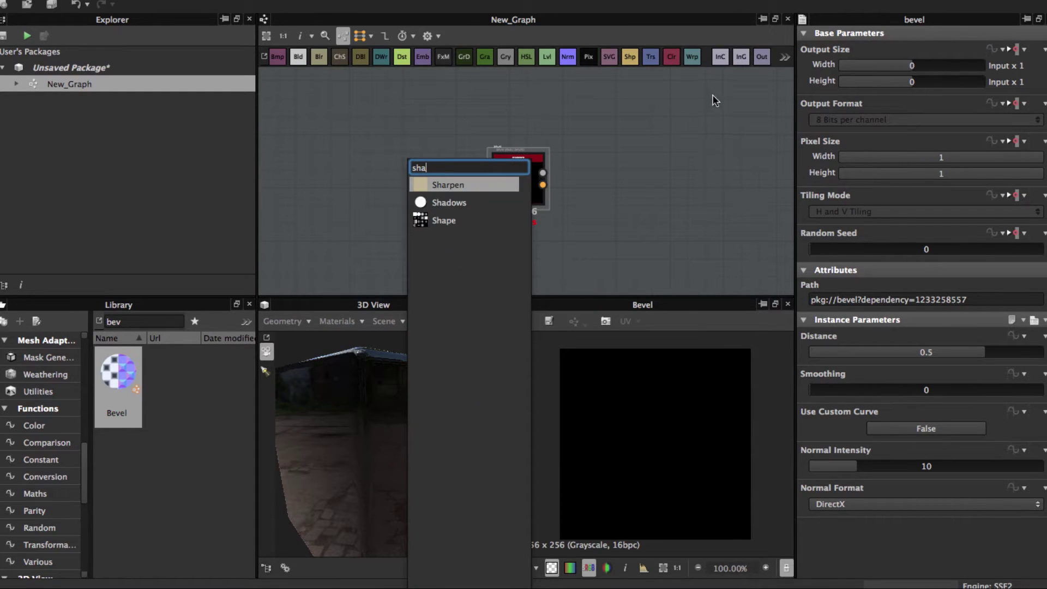
{"action": "left_click", "coordinate": [451, 220]}
{"action": "scroll", "coordinate": [407, 183], "scroll_direction": "up", "scroll_amount": 2}
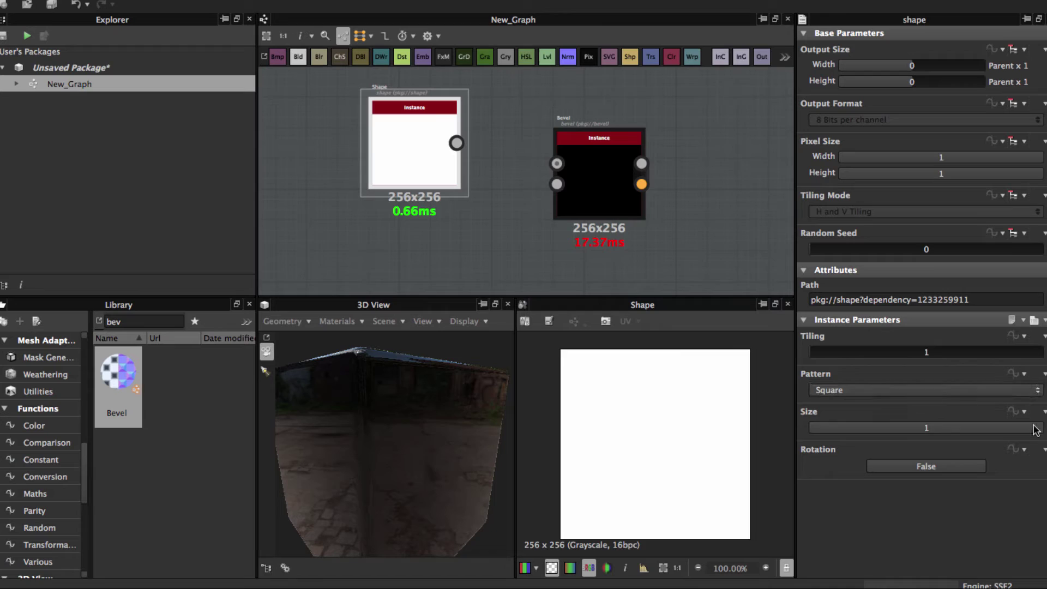
{"action": "left_click_drag", "start_coordinate": [1036, 429], "coordinate": [1022, 431]}
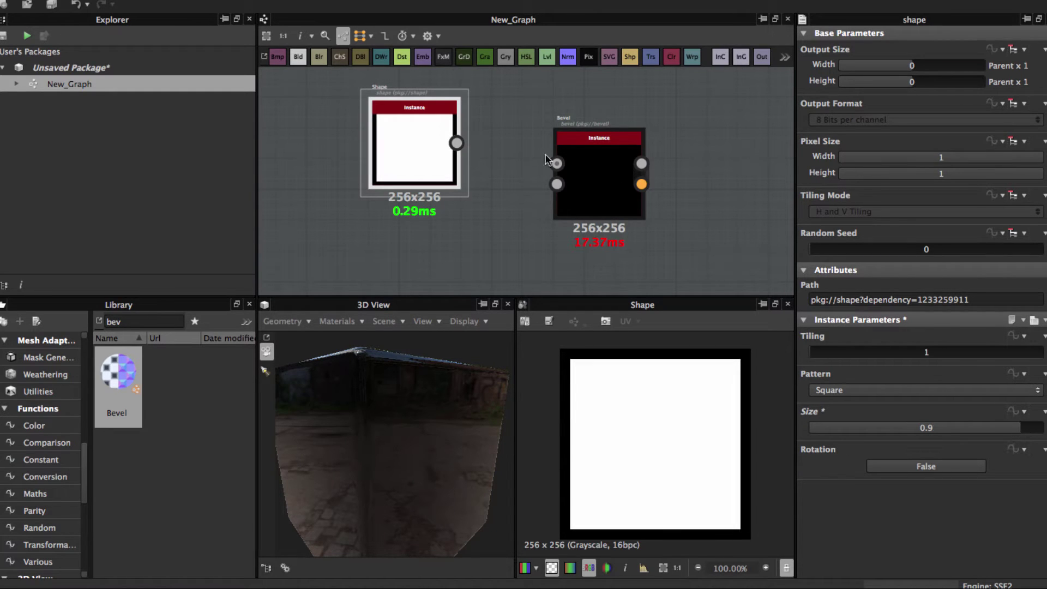
{"action": "mouse_move", "coordinate": [457, 148]}
{"action": "left_mouse_down"}
{"action": "mouse_move", "coordinate": [395, 147]}
{"action": "mouse_move", "coordinate": [559, 160]}
{"action": "left_mouse_up"}
Preview the Bevel's Normal output and link it to the second output node
{"action": "double_click", "coordinate": [590, 166]}
{"action": "key", "text": "f"}
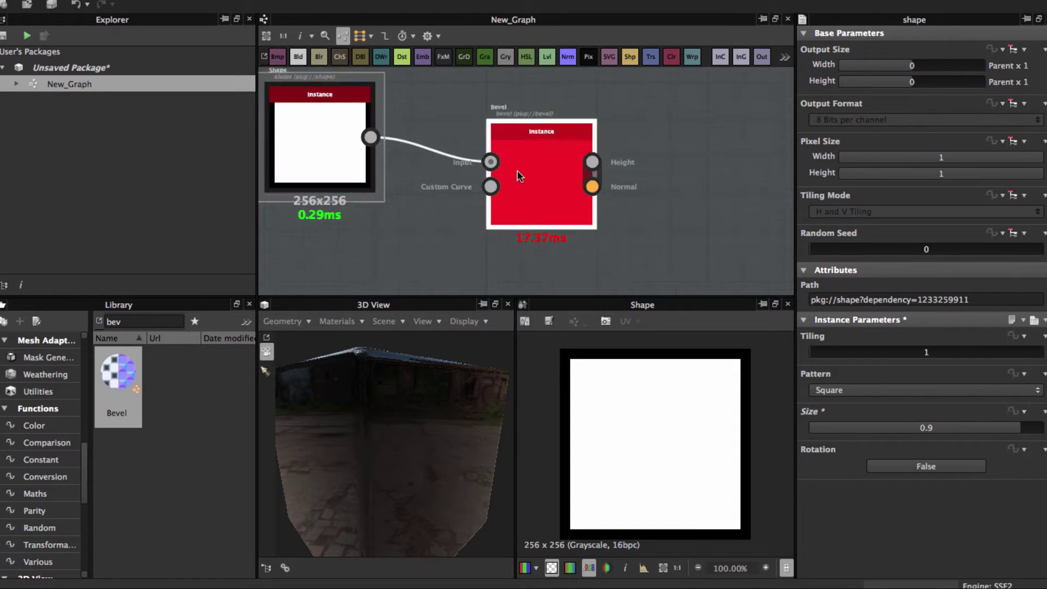
{"action": "scroll", "coordinate": [564, 193], "scroll_direction": "down", "scroll_amount": 2}
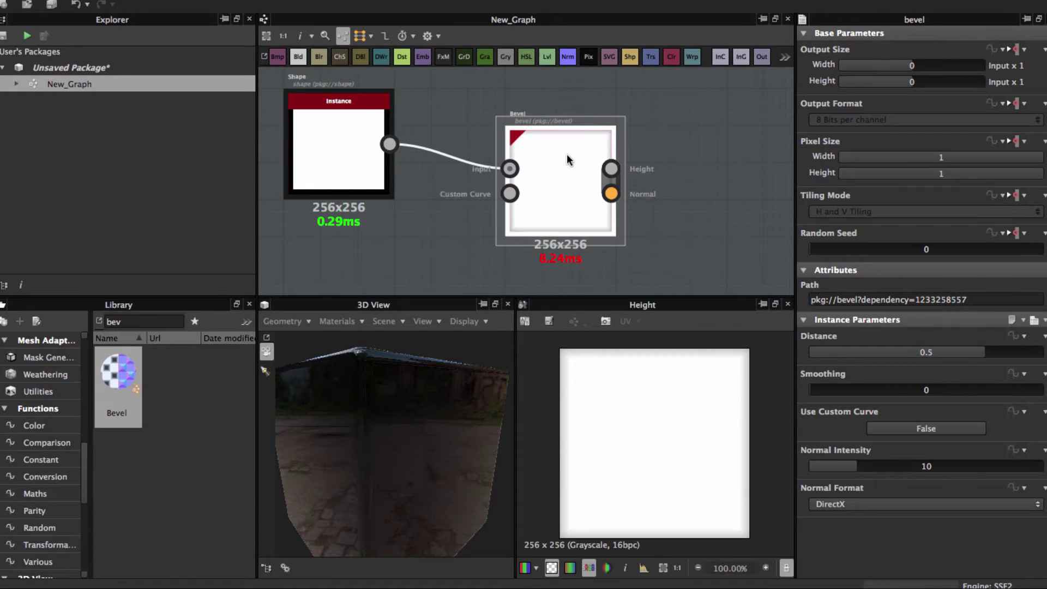
{"action": "scroll", "coordinate": [445, 176], "scroll_direction": "down", "scroll_amount": 2}
{"action": "scroll", "coordinate": [556, 176], "scroll_direction": "down", "scroll_amount": 1}
{"action": "middle_click_drag", "start_coordinate": [556, 175], "coordinate": [481, 191]}
{"action": "scroll", "coordinate": [489, 185], "scroll_direction": "down", "scroll_amount": 2}
{"action": "scroll", "coordinate": [484, 192], "scroll_direction": "up", "scroll_amount": 3}
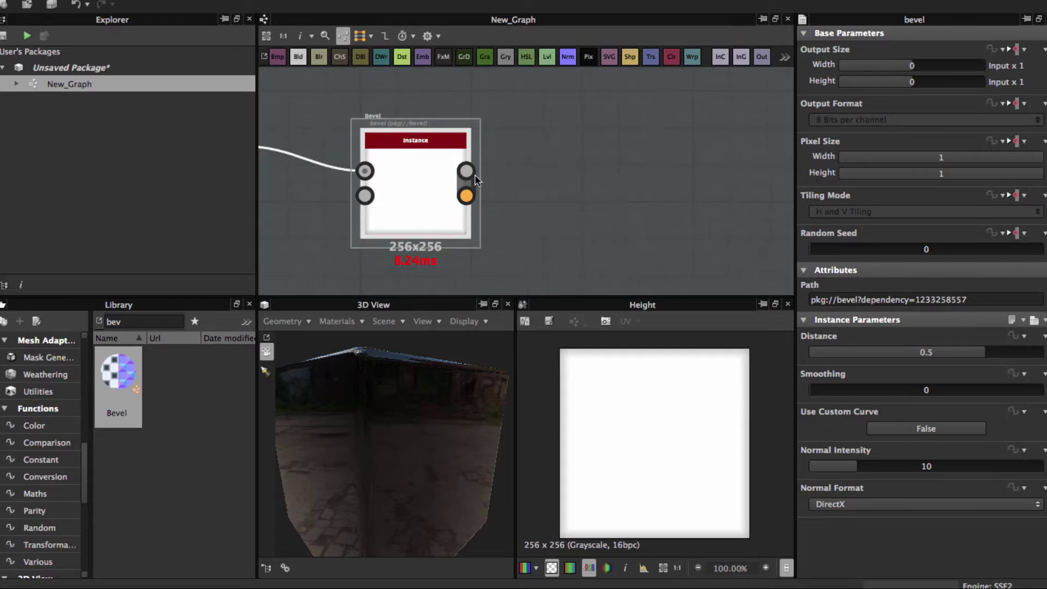
{"action": "scroll", "coordinate": [452, 178], "scroll_direction": "up", "scroll_amount": 2}
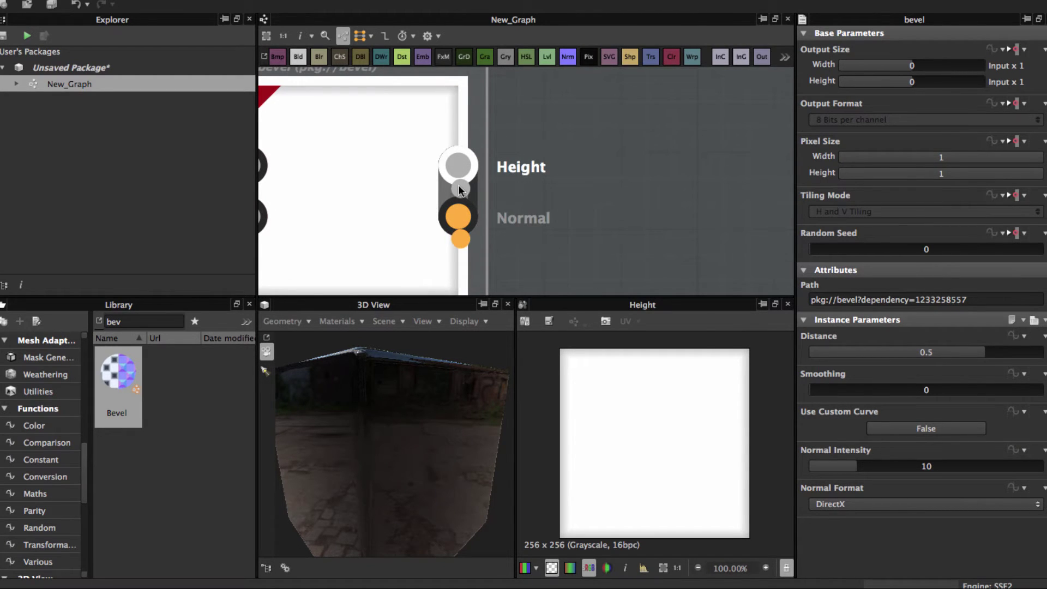
{"action": "left_click", "coordinate": [460, 218]}
{"action": "scroll", "coordinate": [458, 218], "scroll_direction": "down", "scroll_amount": 2}
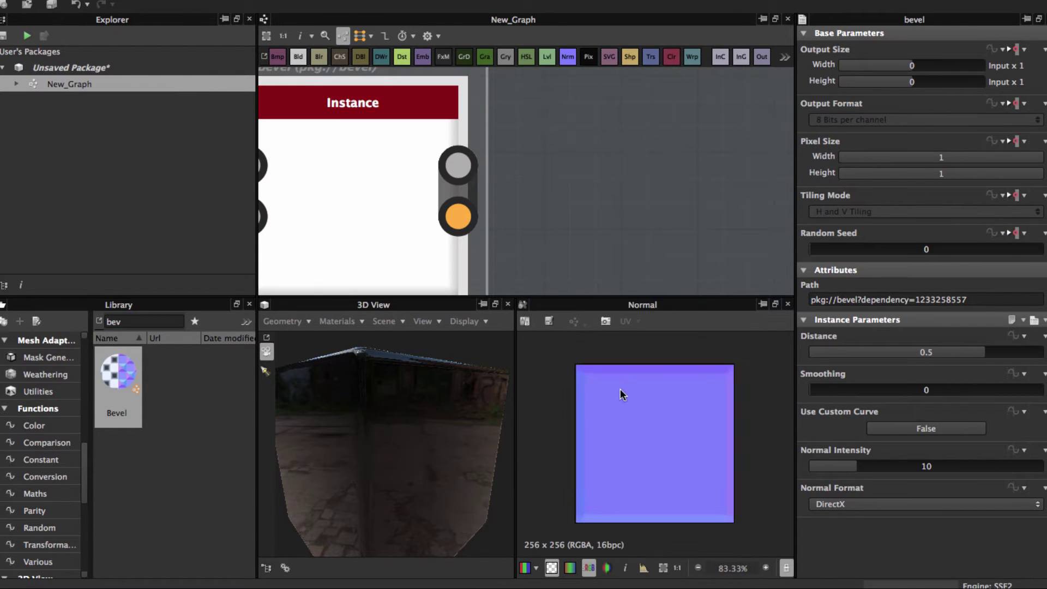
{"action": "scroll", "coordinate": [573, 180], "scroll_direction": "down", "scroll_amount": 3}
{"action": "scroll", "coordinate": [574, 180], "scroll_direction": "down", "scroll_amount": 2}
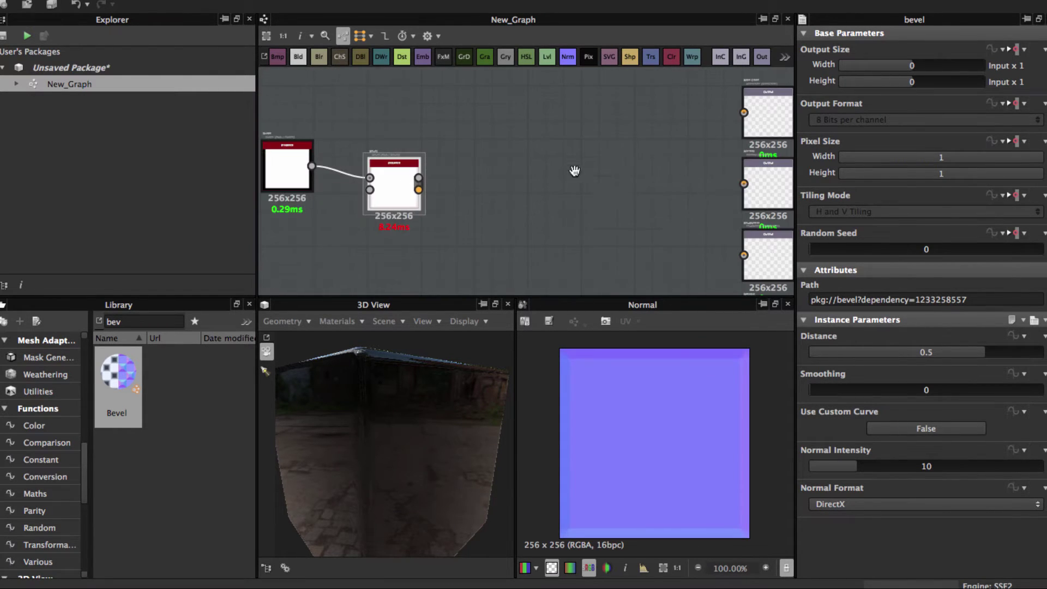
{"action": "middle_click_drag", "start_coordinate": [575, 171], "coordinate": [383, 179]}
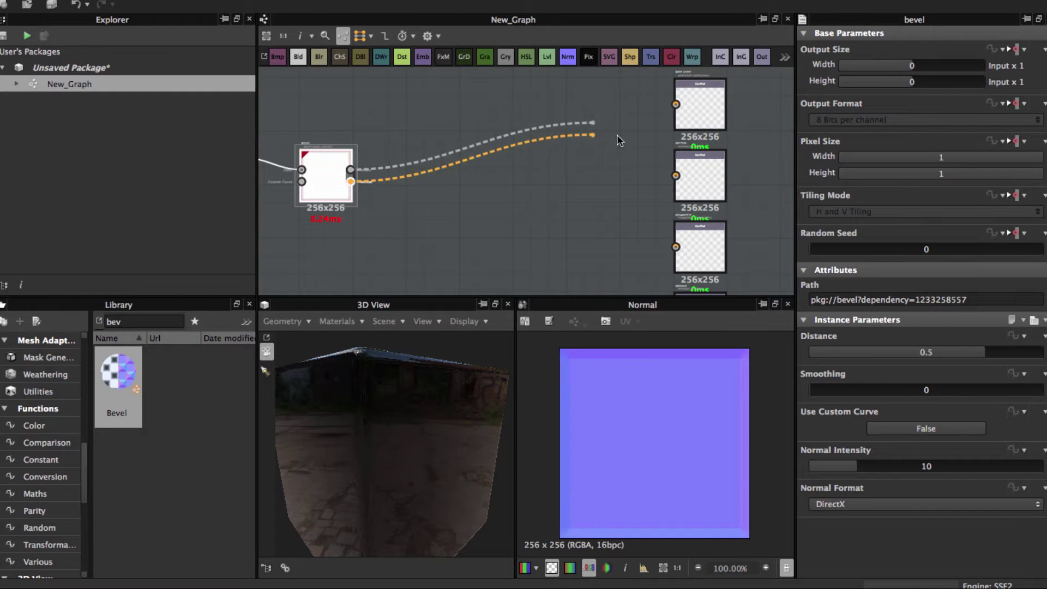
{"action": "left_click_drag", "start_coordinate": [513, 155], "coordinate": [615, 150]}
{"action": "scroll", "coordinate": [614, 150], "scroll_direction": "down", "scroll_amount": 2}
{"action": "scroll", "coordinate": [593, 132], "scroll_direction": "up", "scroll_amount": 1}
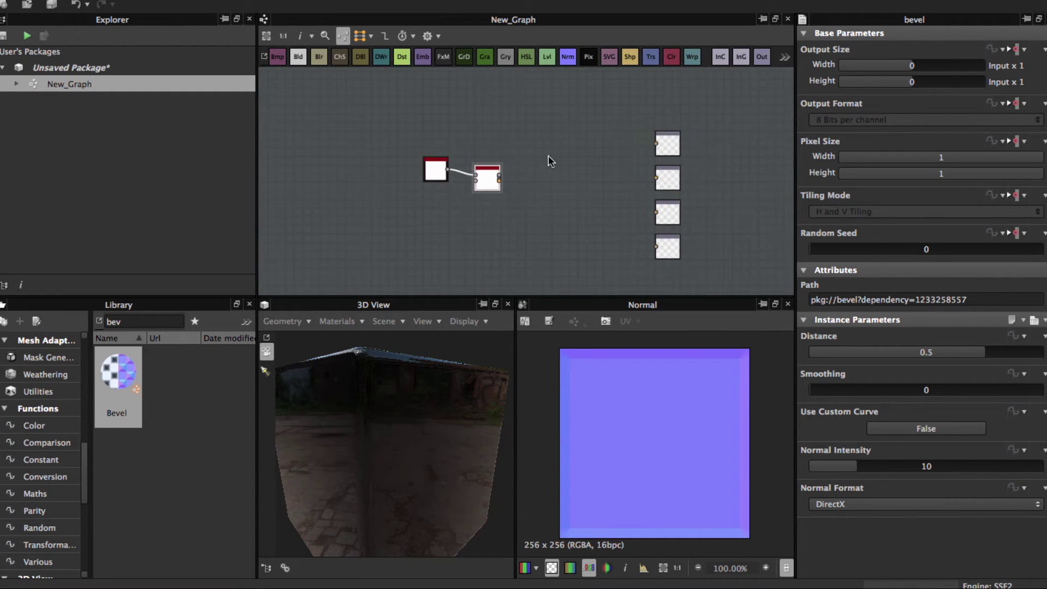
{"action": "scroll", "coordinate": [548, 154], "scroll_direction": "up", "scroll_amount": 1}
{"action": "left_click_drag", "start_coordinate": [488, 181], "coordinate": [692, 184]}
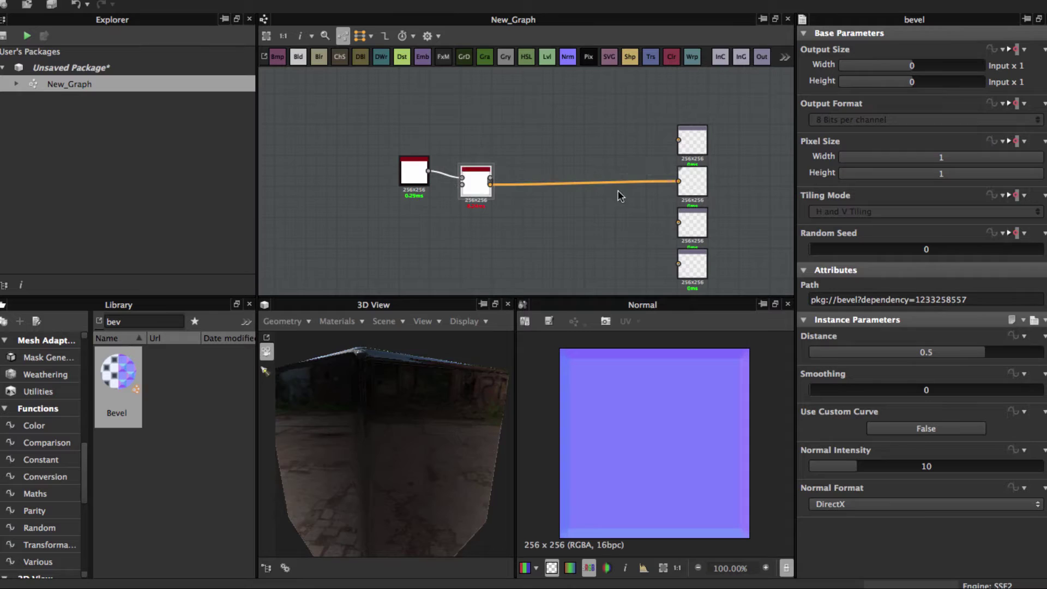
{"action": "left_click_drag", "start_coordinate": [394, 405], "coordinate": [459, 440]}
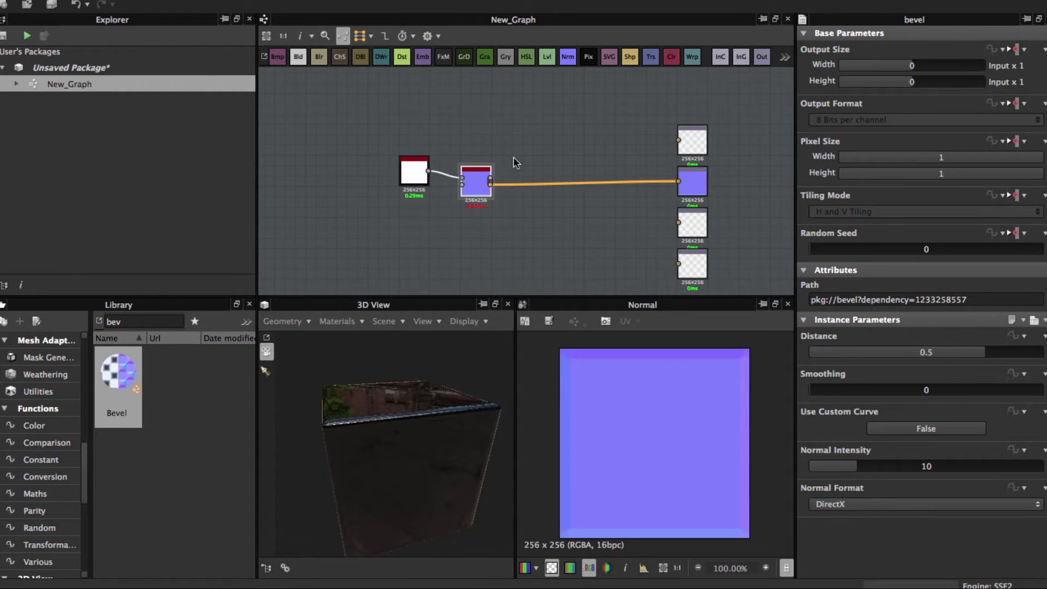
{"action": "scroll", "coordinate": [549, 144], "scroll_direction": "up", "scroll_amount": 2}
Add a Uniform Color node, deleting an accidentally added Input Color node
{"action": "key", "text": "space"}
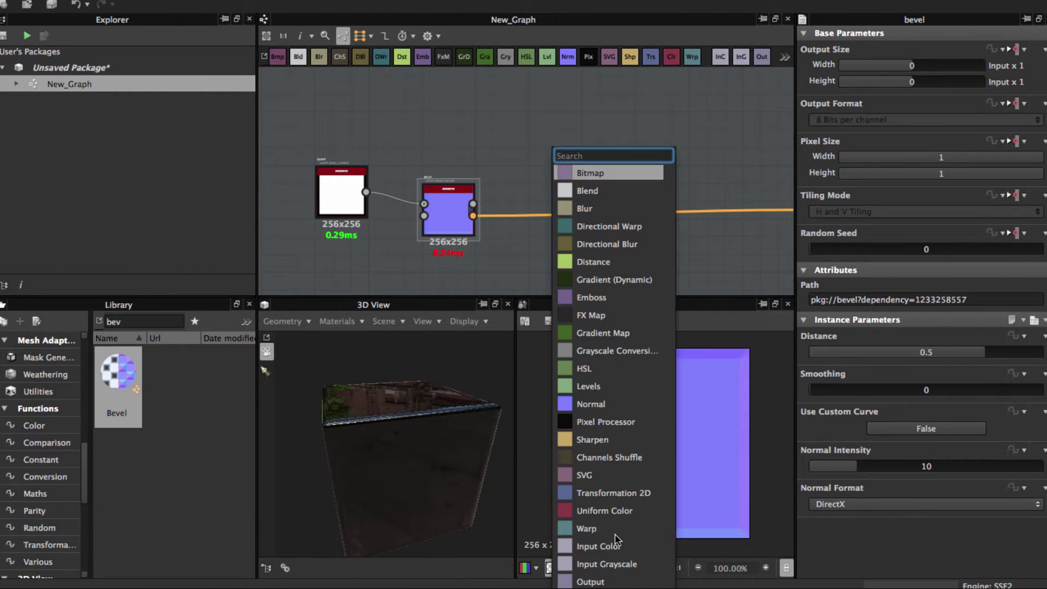
{"action": "left_click", "coordinate": [616, 546]}
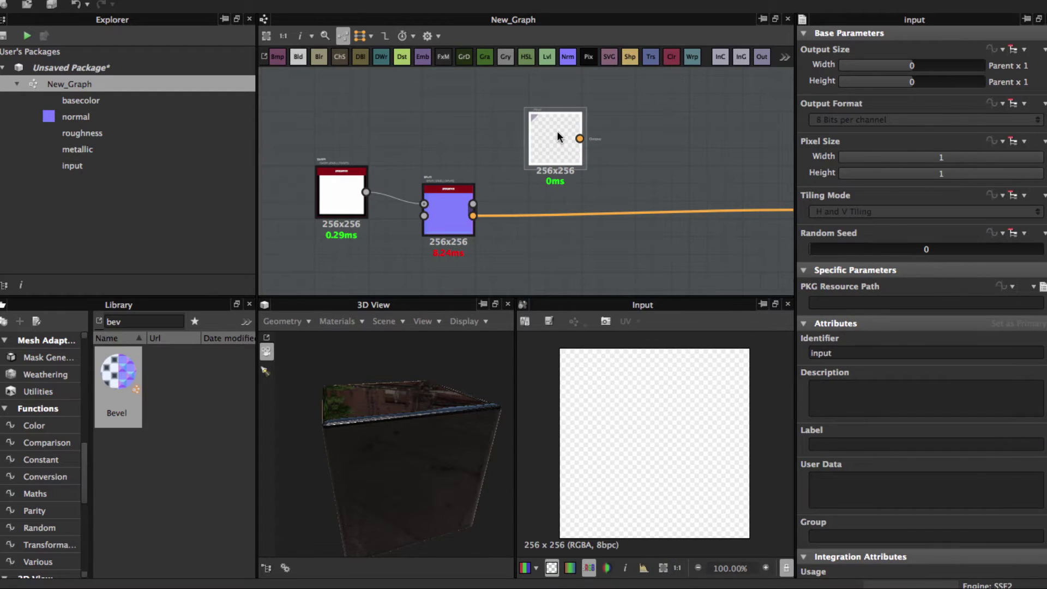
{"action": "key", "text": "Delete"}
{"action": "key", "text": "space"}
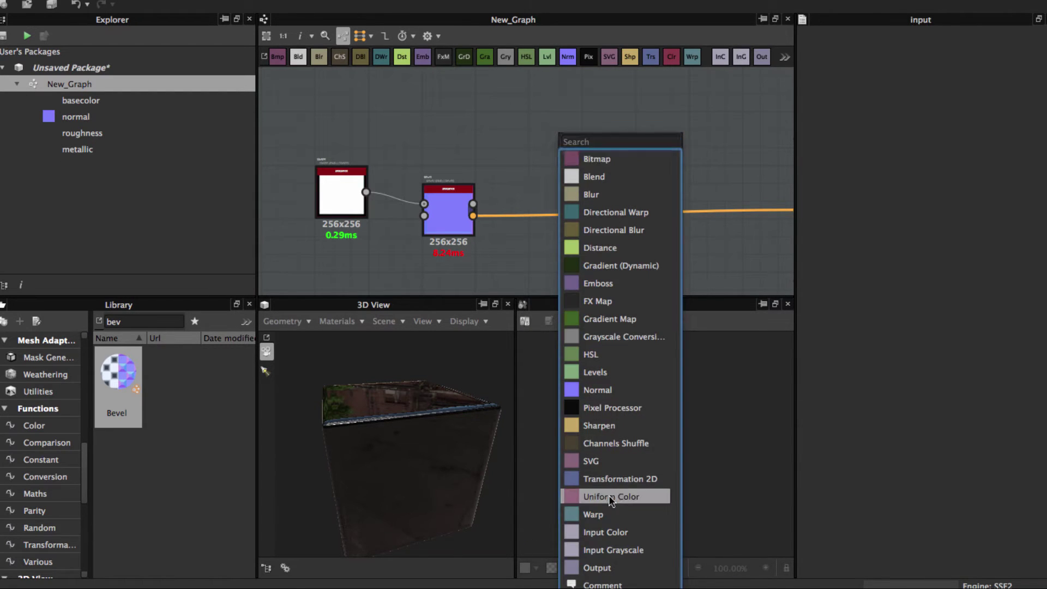
{"action": "left_click", "coordinate": [618, 497]}
Set the uniform colour to light grey 204 and connect it to the basecolor output
{"action": "middle_click_drag", "start_coordinate": [599, 98], "coordinate": [530, 163]}
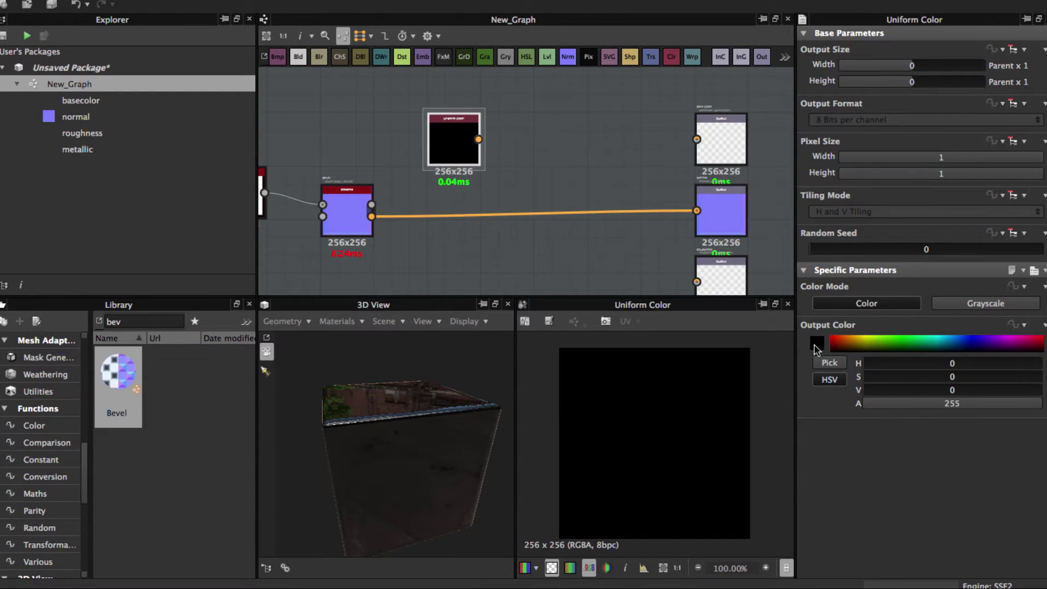
{"action": "left_click", "coordinate": [814, 349]}
{"action": "left_click_drag", "start_coordinate": [668, 140], "coordinate": [630, 148]}
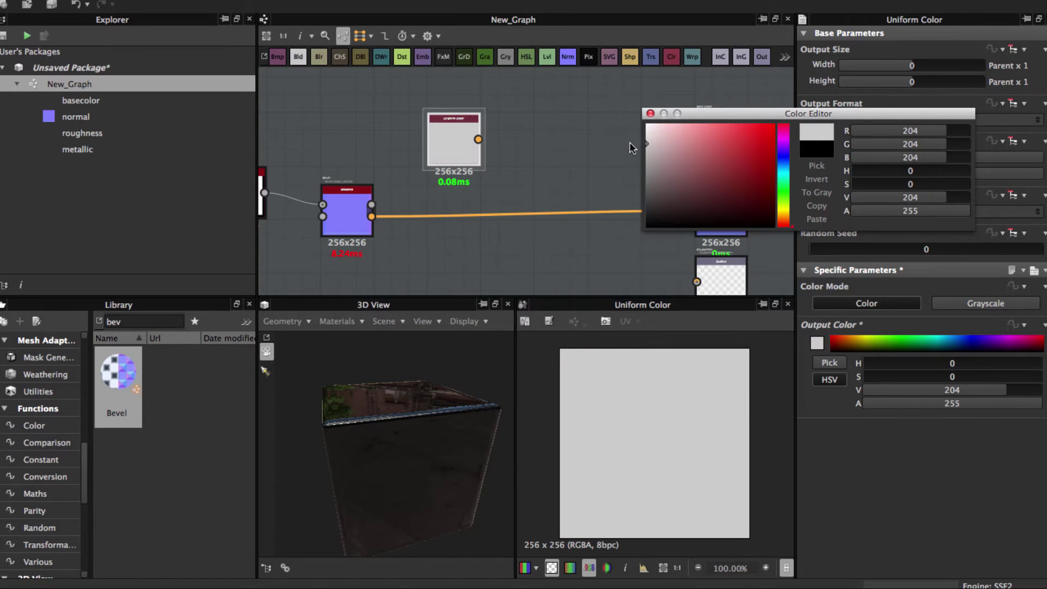
{"action": "left_click", "coordinate": [628, 124]}
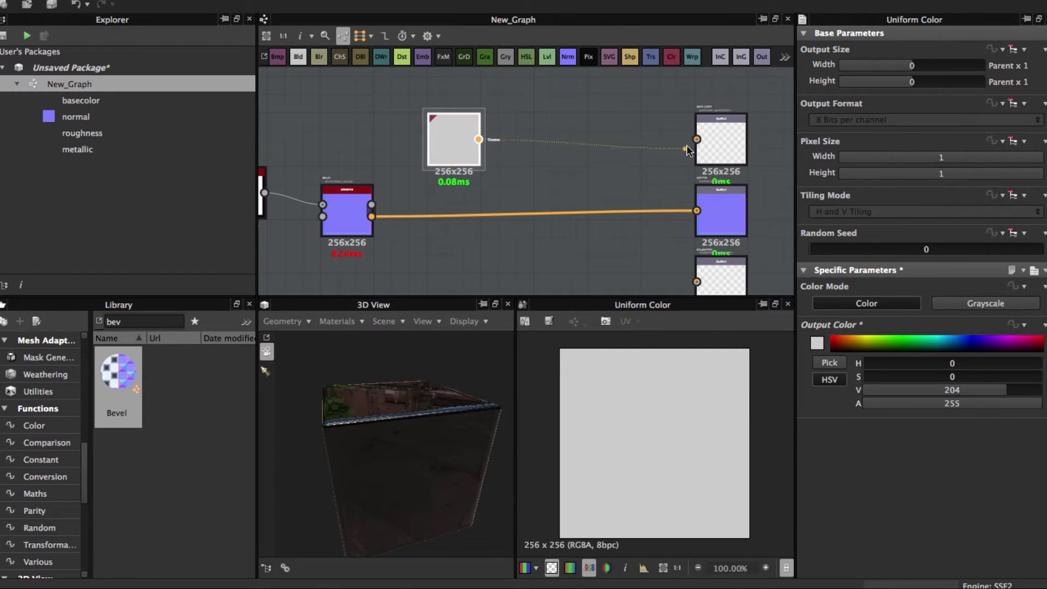
{"action": "left_click_drag", "start_coordinate": [687, 150], "coordinate": [697, 140]}
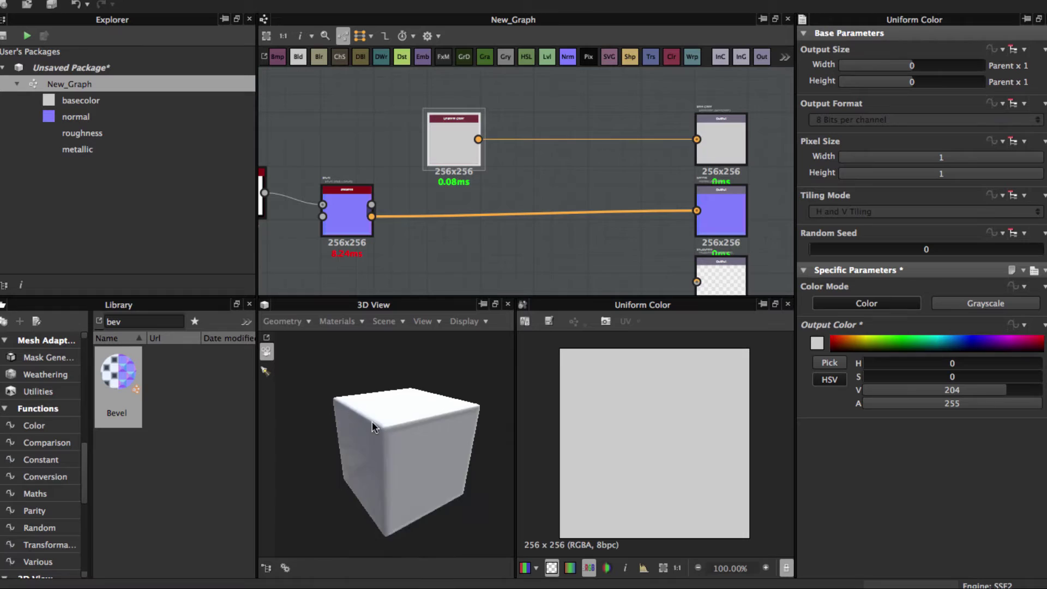
{"action": "scroll", "coordinate": [372, 421], "scroll_direction": "up", "scroll_amount": 5}
Reset the 3D View scene lighting via Scene > Reset Lights
{"action": "mouse_move", "coordinate": [388, 366]}
{"action": "left_mouse_down", "text": "alt"}
{"action": "mouse_move", "coordinate": [388, 490]}
{"action": "mouse_move", "coordinate": [404, 420]}
{"action": "mouse_move", "coordinate": [385, 420]}
{"action": "mouse_move", "coordinate": [475, 398]}
{"action": "mouse_move", "coordinate": [379, 391]}
{"action": "mouse_move", "coordinate": [439, 392]}
{"action": "mouse_move", "coordinate": [362, 335]}
{"action": "left_mouse_up", "text": "alt"}
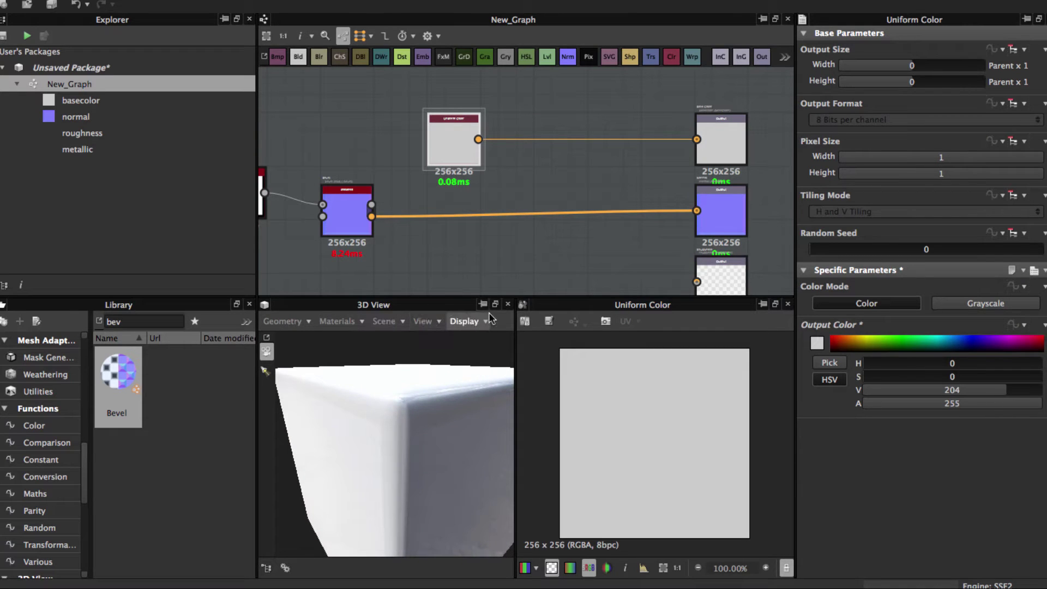
{"action": "left_click", "coordinate": [397, 324]}
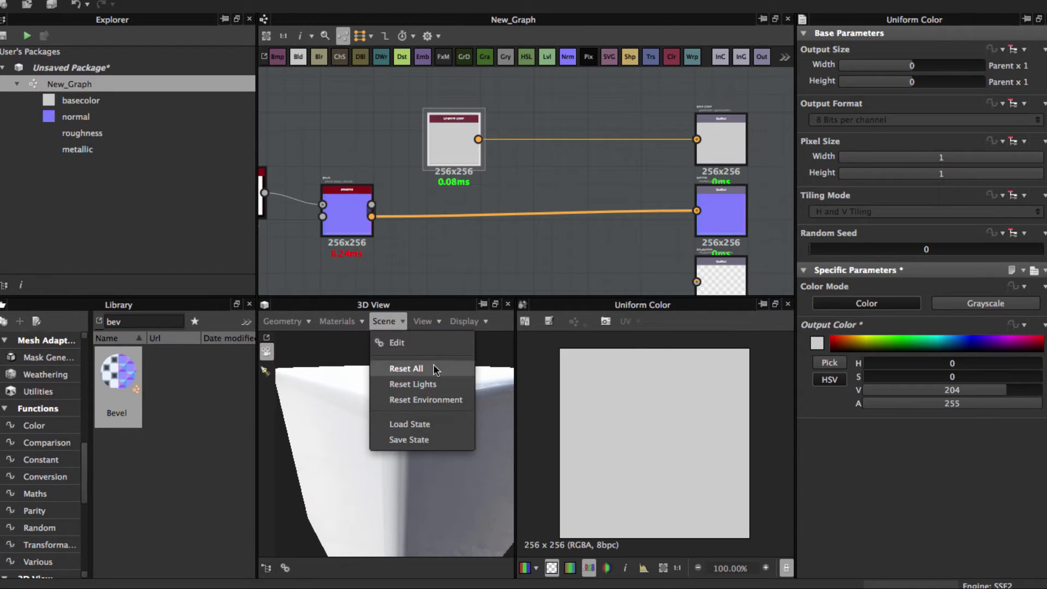
{"action": "left_click", "coordinate": [433, 391]}
{"action": "mouse_move", "coordinate": [433, 391]}
{"action": "left_mouse_down"}
{"action": "mouse_move", "coordinate": [419, 409]}
{"action": "mouse_move", "coordinate": [346, 398]}
{"action": "mouse_move", "coordinate": [423, 397]}
{"action": "left_mouse_up"}
{"action": "scroll", "coordinate": [418, 396], "scroll_direction": "up", "scroll_amount": 2}
{"action": "scroll", "coordinate": [411, 395], "scroll_direction": "up", "scroll_amount": 2}
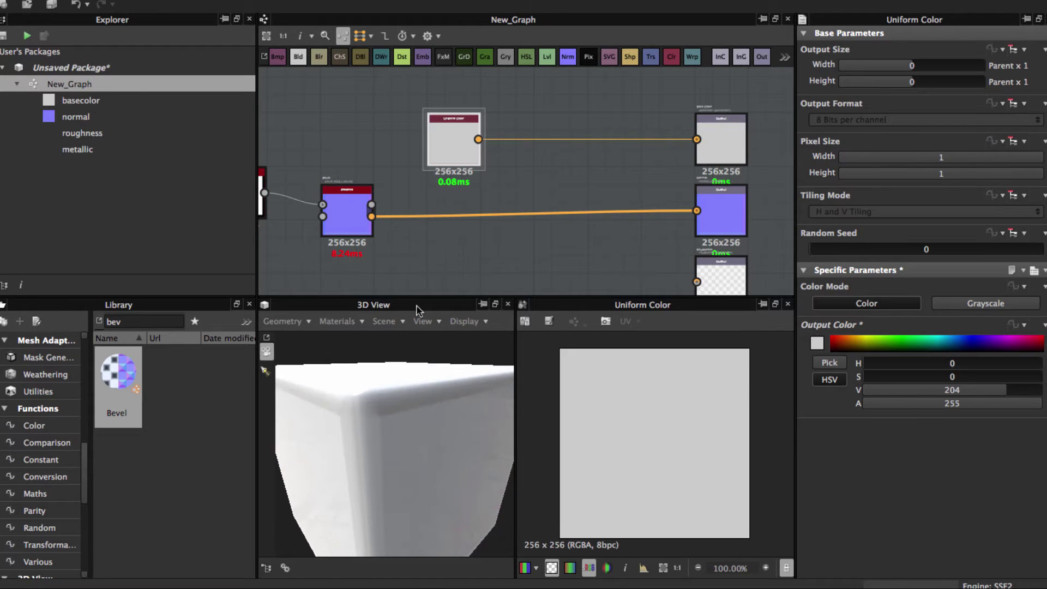
Frame the whole graph and move the Shape node into full view
{"action": "key", "text": "f"}
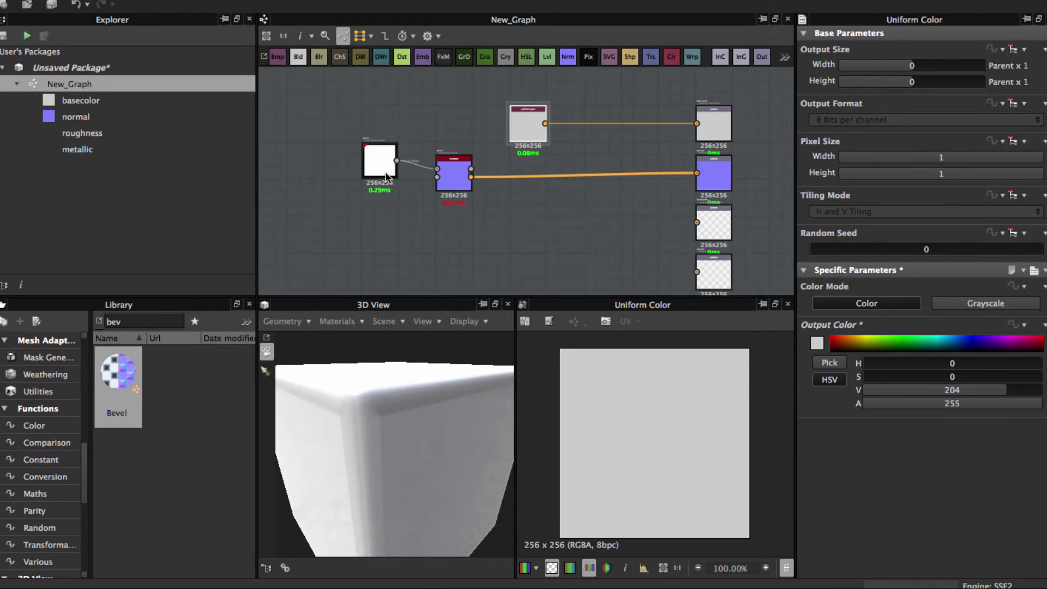
{"action": "mouse_move", "coordinate": [395, 172]}
{"action": "left_mouse_down"}
{"action": "mouse_move", "coordinate": [411, 193]}
{"action": "mouse_move", "coordinate": [461, 194]}
{"action": "left_mouse_up"}
{"action": "scroll", "coordinate": [427, 413], "scroll_direction": "up", "scroll_amount": 3}
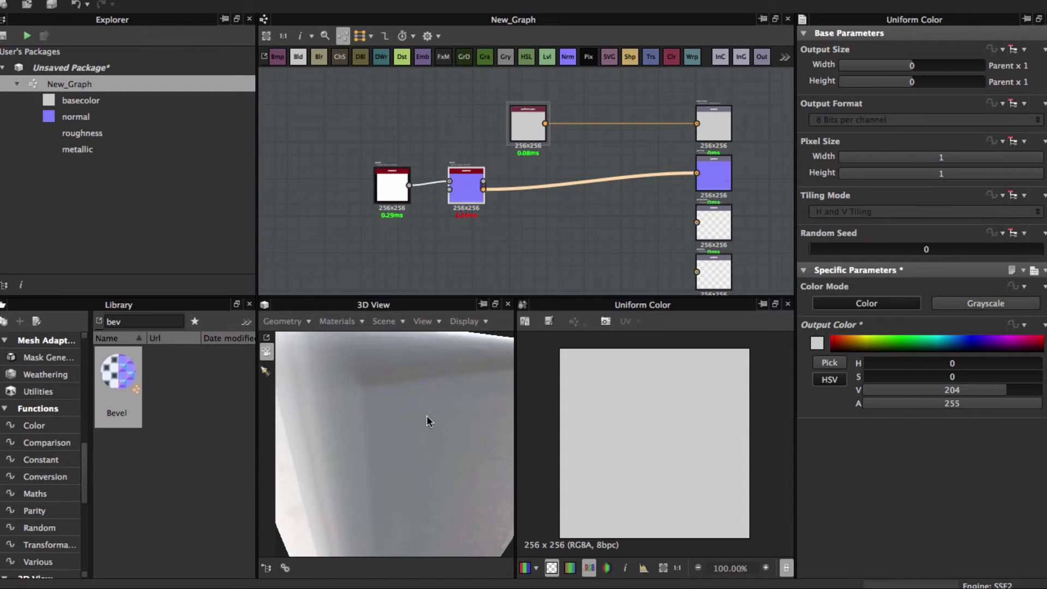
{"action": "scroll", "coordinate": [427, 415], "scroll_direction": "down", "scroll_amount": 2}
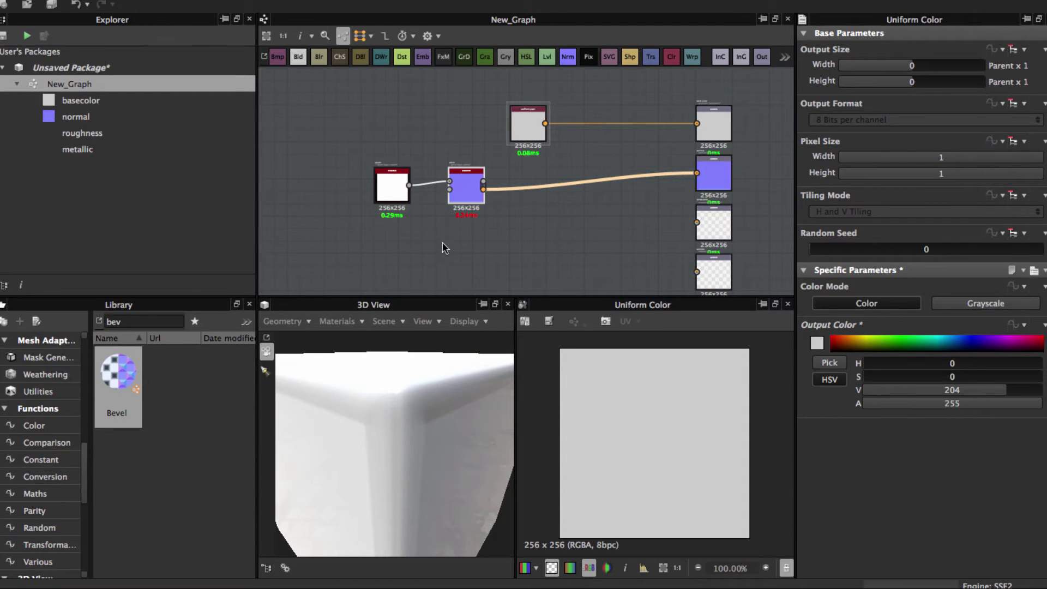
{"action": "scroll", "coordinate": [444, 237], "scroll_direction": "up", "scroll_amount": 2}
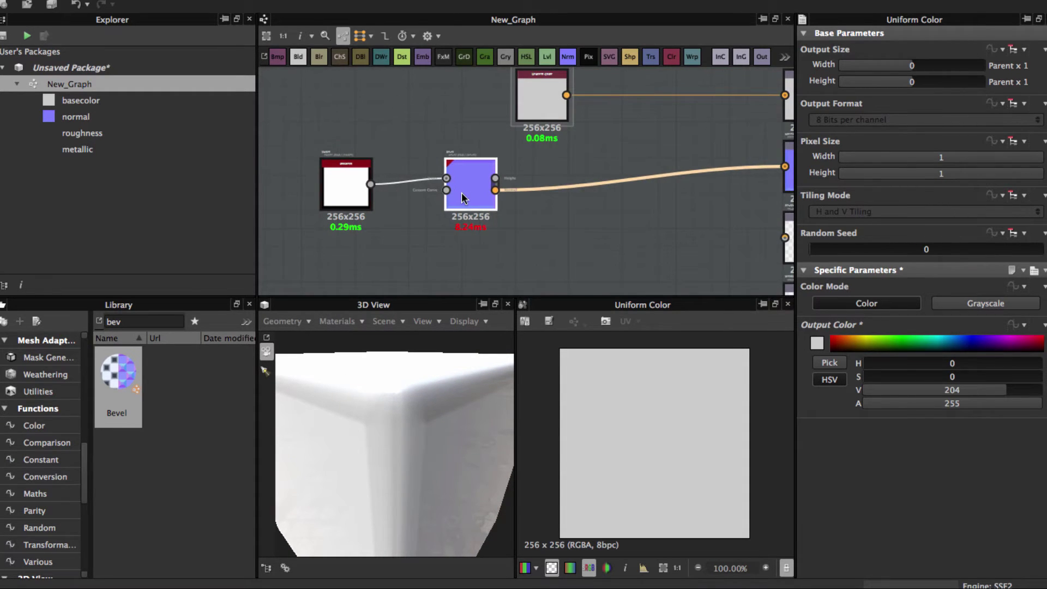
{"action": "scroll", "coordinate": [463, 199], "scroll_direction": "up", "scroll_amount": 2}
{"action": "left_click_drag", "start_coordinate": [283, 181], "coordinate": [343, 164]}
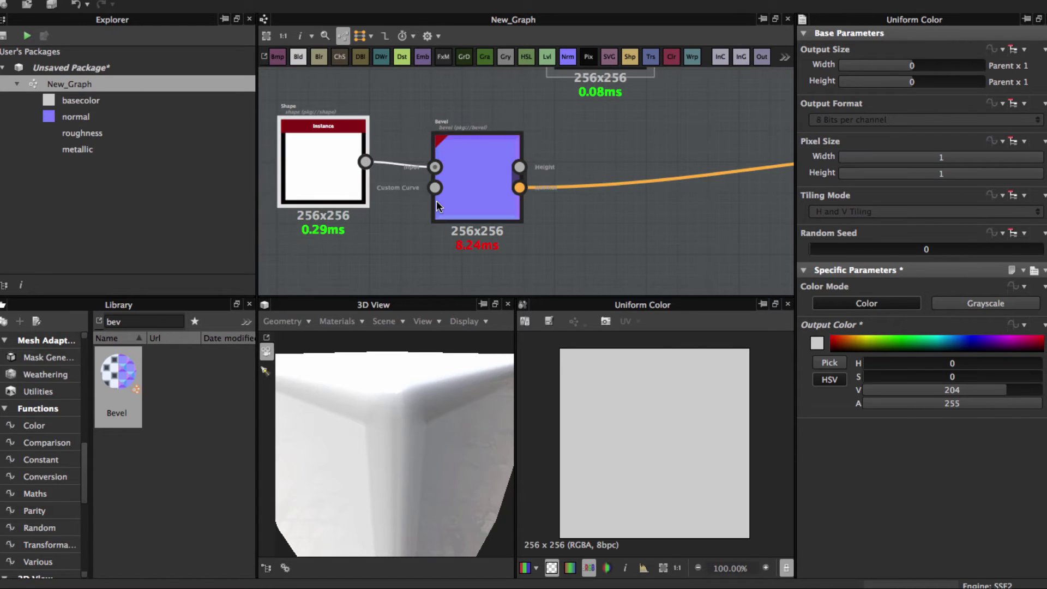
Set Bevel Distance 0.2 and Smoothing 0.38, then shrink the Shape to size 0.86
{"action": "left_click", "coordinate": [492, 209]}
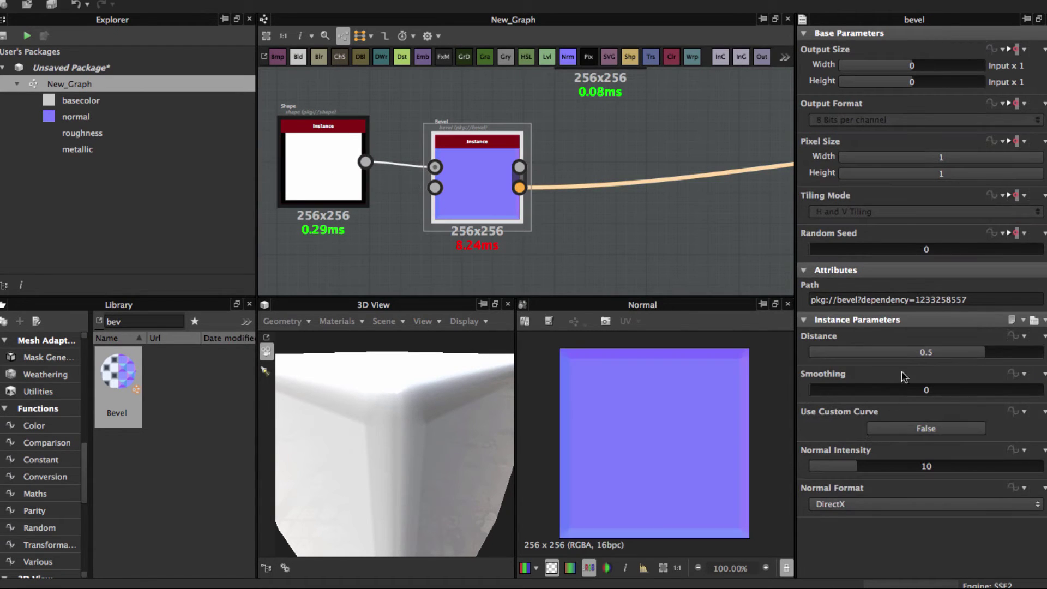
{"action": "left_click_drag", "start_coordinate": [971, 355], "coordinate": [949, 355]}
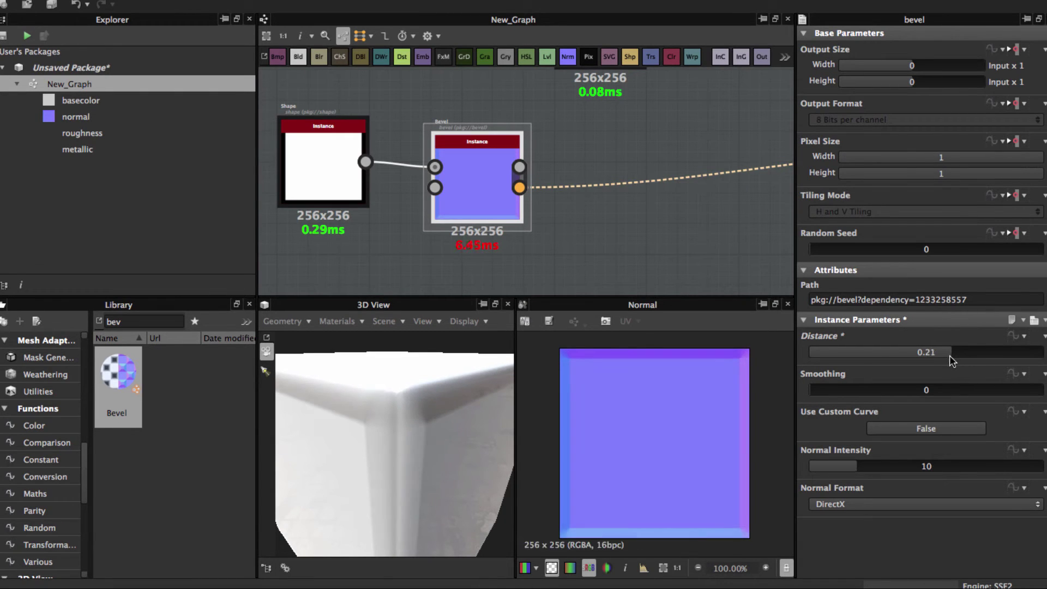
{"action": "mouse_move", "coordinate": [415, 432]}
{"action": "left_mouse_down"}
{"action": "mouse_move", "coordinate": [430, 357]}
{"action": "mouse_move", "coordinate": [424, 435]}
{"action": "mouse_move", "coordinate": [438, 447]}
{"action": "mouse_move", "coordinate": [752, 443]}
{"action": "left_mouse_up"}
{"action": "left_click_drag", "start_coordinate": [815, 396], "coordinate": [827, 392]}
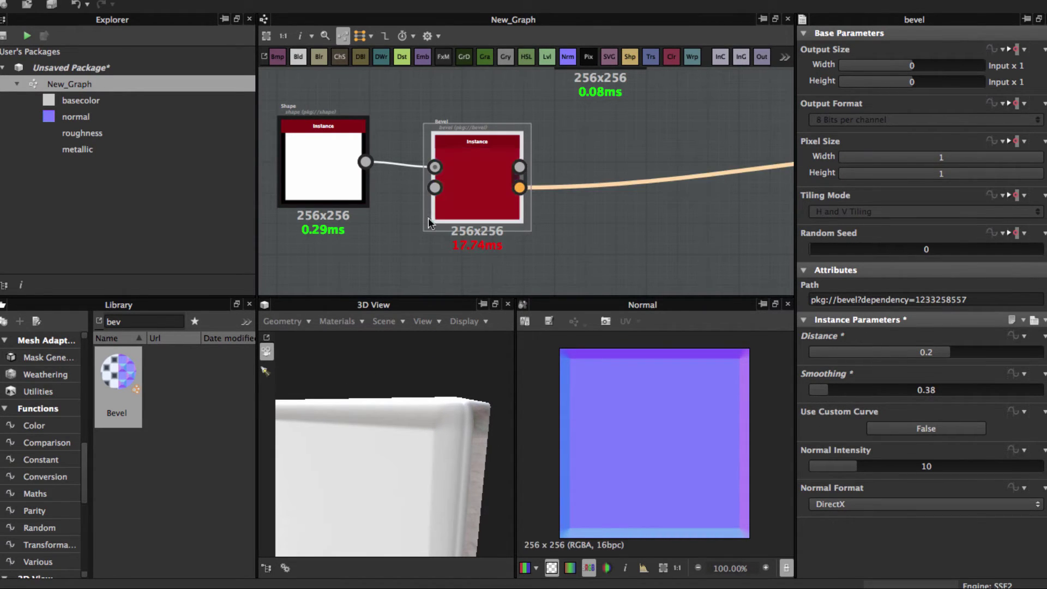
{"action": "left_click", "coordinate": [323, 164]}
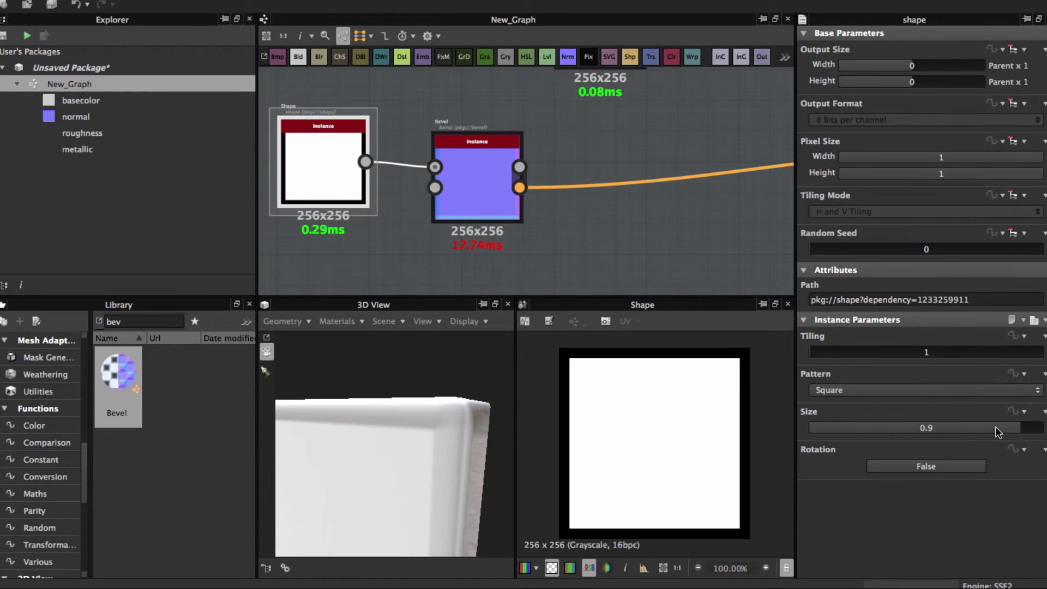
{"action": "left_click_drag", "start_coordinate": [1013, 428], "coordinate": [1010, 431]}
Lower the Bevel Distance to 0.08 and orbit the cube to inspect the thin edge
{"action": "left_click", "coordinate": [440, 182]}
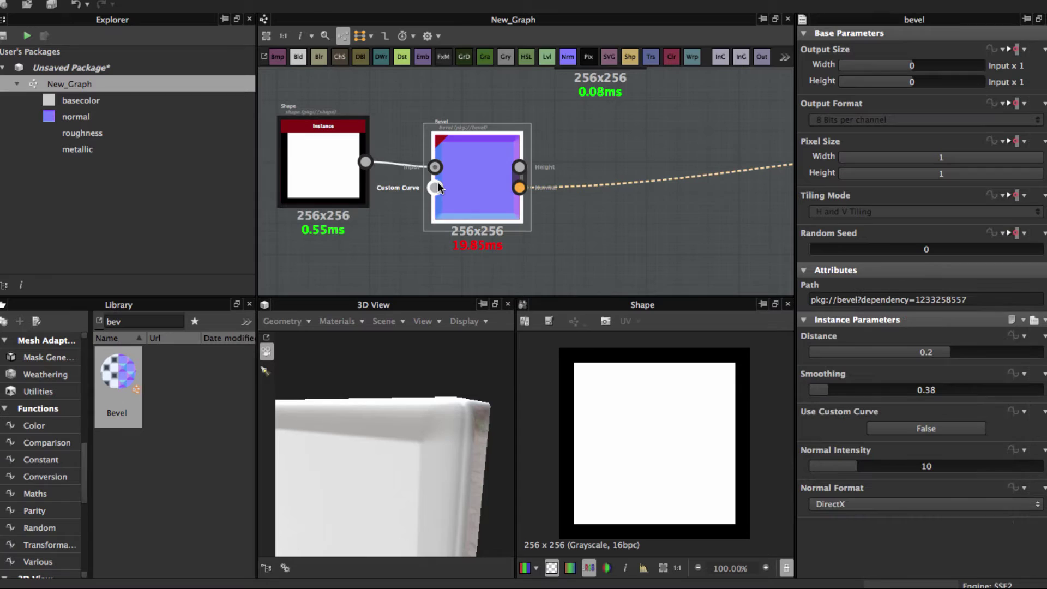
{"action": "scroll", "coordinate": [779, 400], "scroll_direction": "down", "scroll_amount": 1}
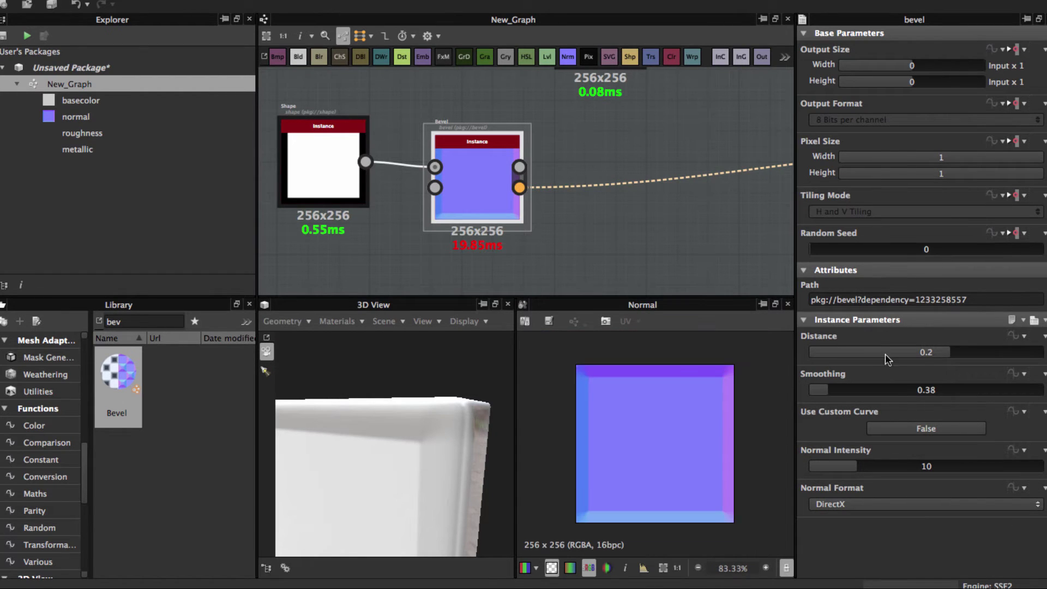
{"action": "left_click_drag", "start_coordinate": [947, 361], "coordinate": [938, 357]}
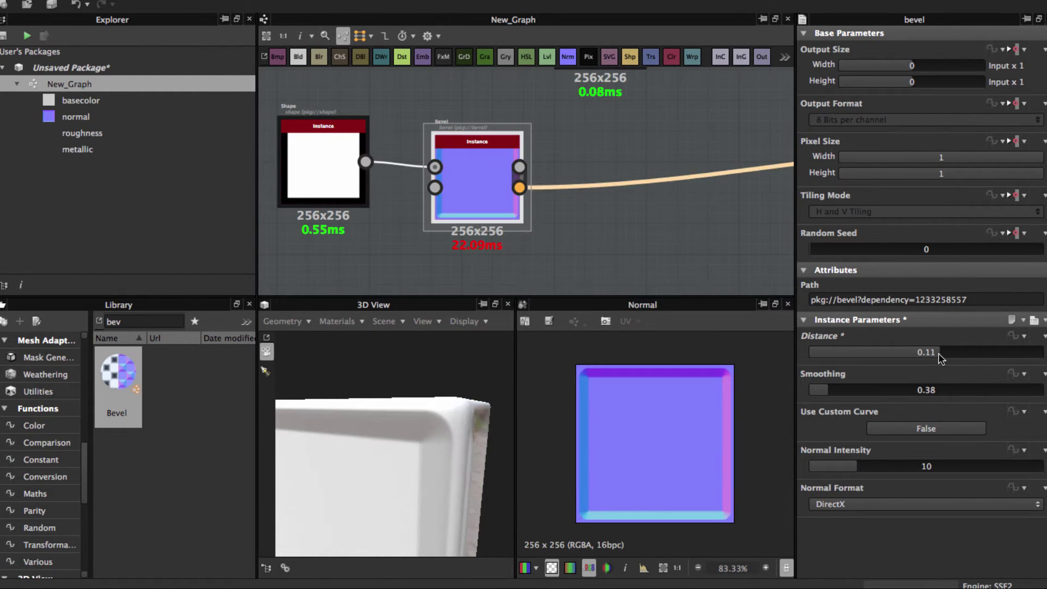
{"action": "left_click_drag", "start_coordinate": [938, 357], "coordinate": [934, 356]}
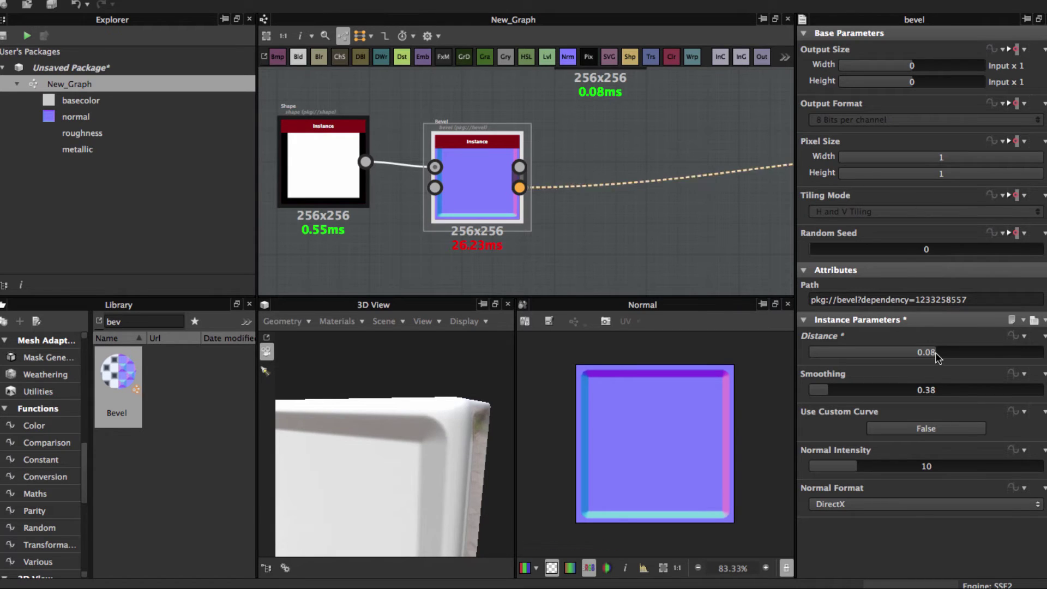
{"action": "left_click_drag", "start_coordinate": [448, 455], "coordinate": [449, 462]}
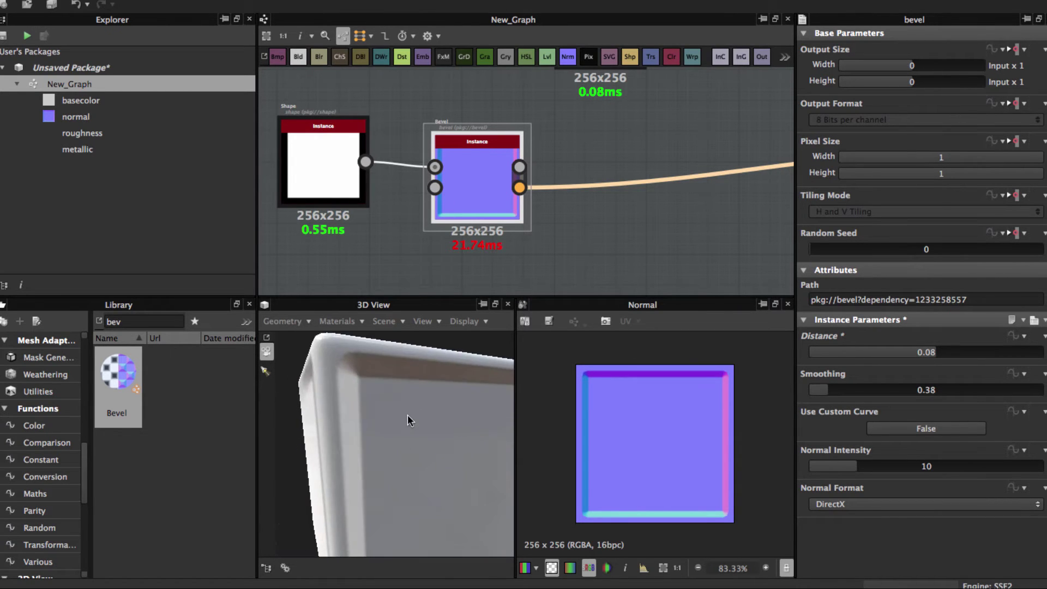
{"action": "scroll", "coordinate": [450, 463], "scroll_direction": "up", "scroll_amount": 2}
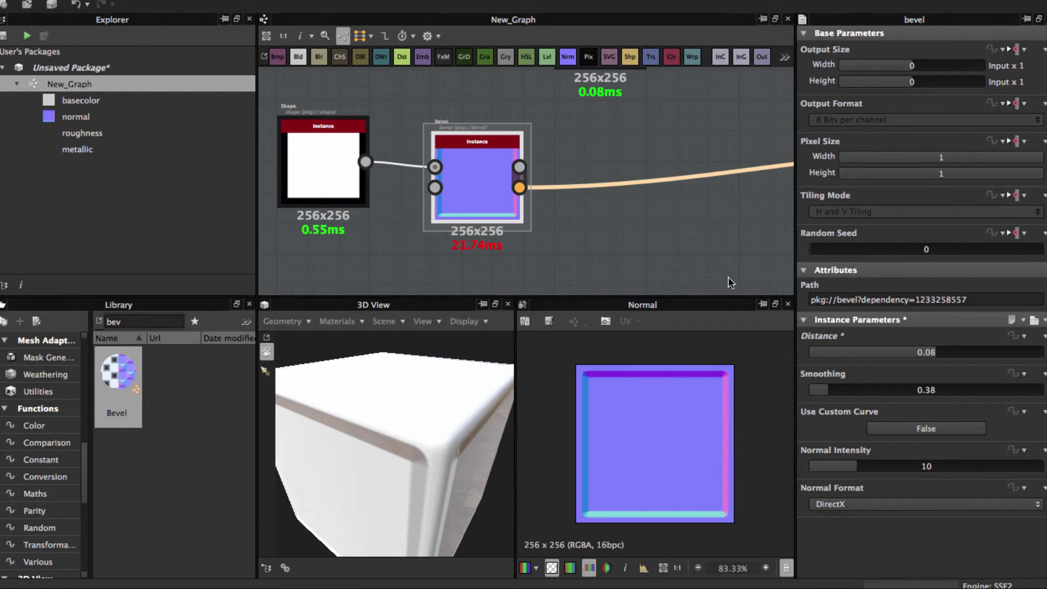
{"action": "mouse_move", "coordinate": [416, 439]}
{"action": "left_mouse_down"}
{"action": "mouse_move", "coordinate": [445, 406]}
{"action": "mouse_move", "coordinate": [413, 436]}
{"action": "mouse_move", "coordinate": [428, 449]}
{"action": "mouse_move", "coordinate": [424, 405]}
{"action": "left_mouse_up"}
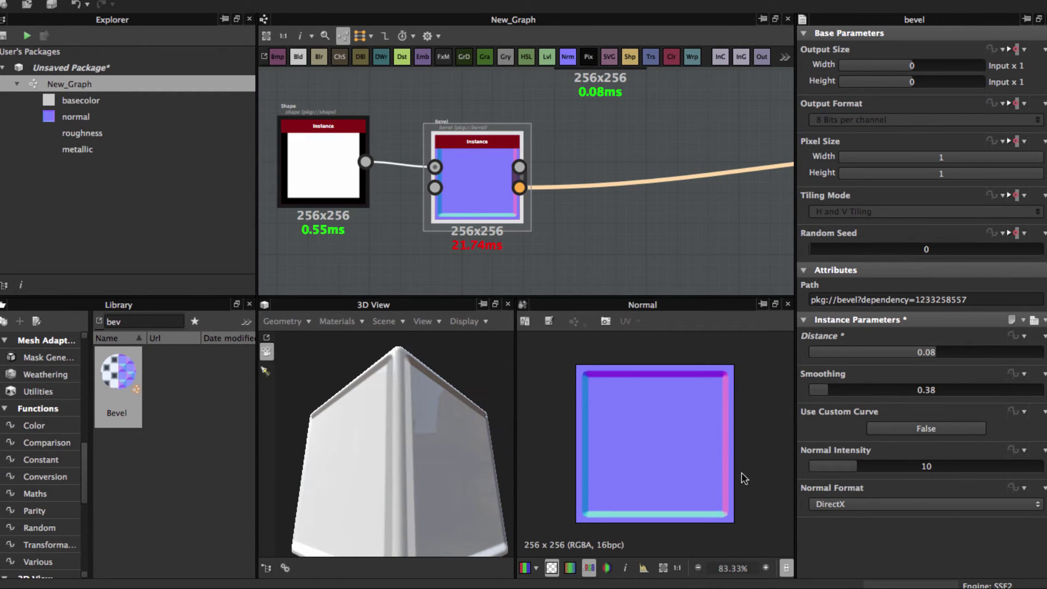
Set the Bevel normal format to OpenGL and orbit to check the cube's edges
{"action": "left_click", "coordinate": [854, 504]}
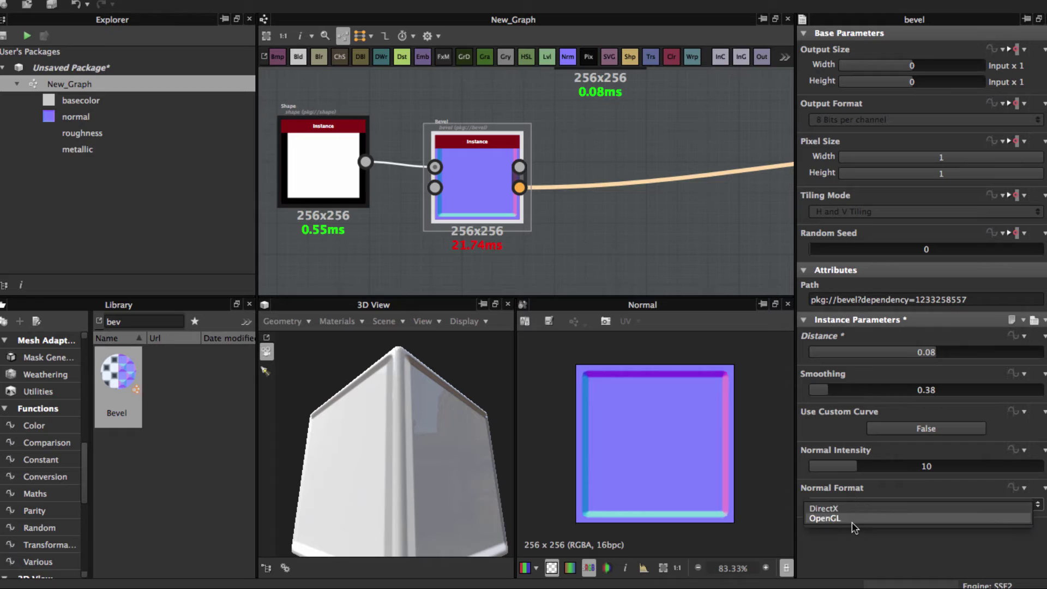
{"action": "left_click", "coordinate": [853, 526]}
{"action": "left_click", "coordinate": [851, 504]}
{"action": "left_click", "coordinate": [851, 519]}
{"action": "mouse_move", "coordinate": [325, 407]}
{"action": "left_mouse_down", "text": "alt"}
{"action": "mouse_move", "coordinate": [397, 454]}
{"action": "mouse_move", "coordinate": [378, 479]}
{"action": "mouse_move", "coordinate": [358, 482]}
{"action": "mouse_move", "coordinate": [362, 498]}
{"action": "mouse_move", "coordinate": [417, 508]}
{"action": "mouse_move", "coordinate": [401, 456]}
{"action": "mouse_move", "coordinate": [354, 439]}
{"action": "mouse_move", "coordinate": [385, 447]}
{"action": "mouse_move", "coordinate": [398, 381]}
{"action": "mouse_move", "coordinate": [350, 365]}
{"action": "mouse_move", "coordinate": [443, 419]}
{"action": "left_mouse_up", "text": "alt"}
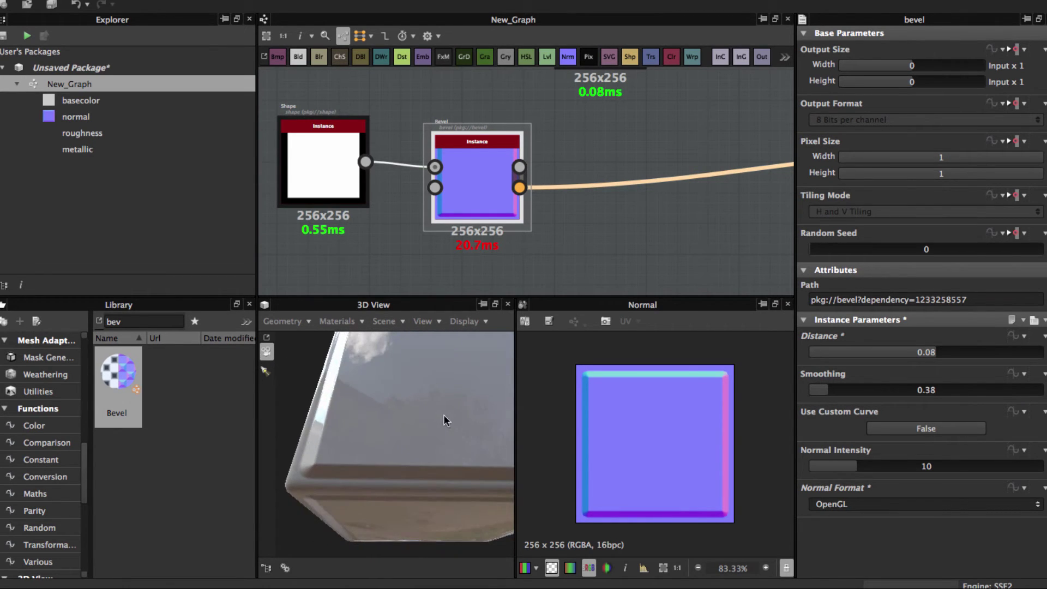
Raise Bevel Smoothing to 4.5, orbiting the cube to compare edge softness
{"action": "mouse_move", "coordinate": [339, 412]}
{"action": "left_mouse_down", "text": "alt"}
{"action": "mouse_move", "coordinate": [428, 490]}
{"action": "mouse_move", "coordinate": [425, 355]}
{"action": "mouse_move", "coordinate": [416, 412]}
{"action": "mouse_move", "coordinate": [383, 474]}
{"action": "mouse_move", "coordinate": [426, 442]}
{"action": "left_mouse_up", "text": "alt"}
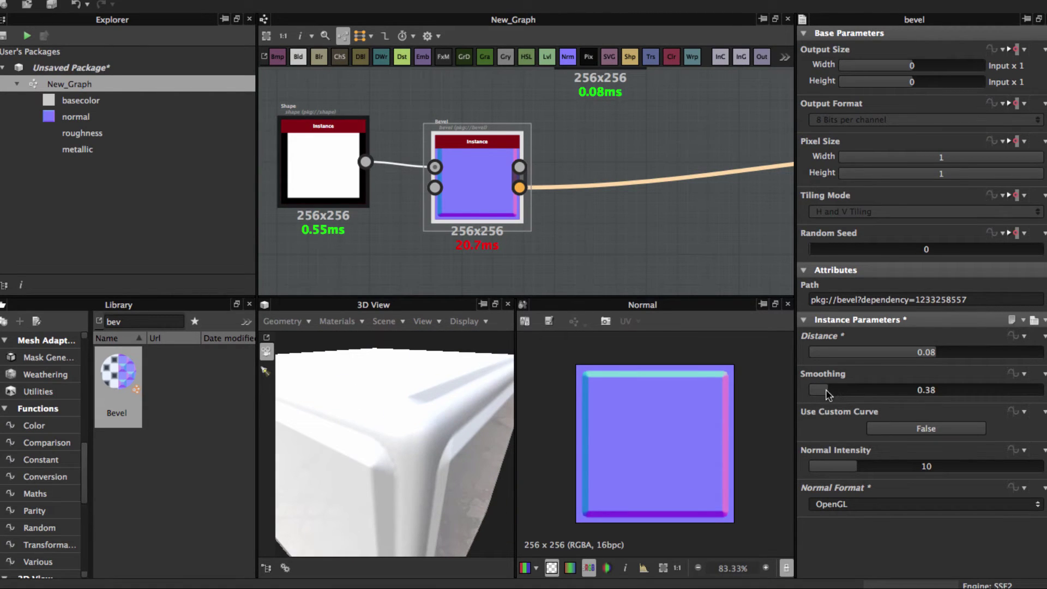
{"action": "mouse_move", "coordinate": [827, 395]}
{"action": "left_mouse_down"}
{"action": "mouse_move", "coordinate": [803, 394]}
{"action": "mouse_move", "coordinate": [935, 398]}
{"action": "left_mouse_up"}
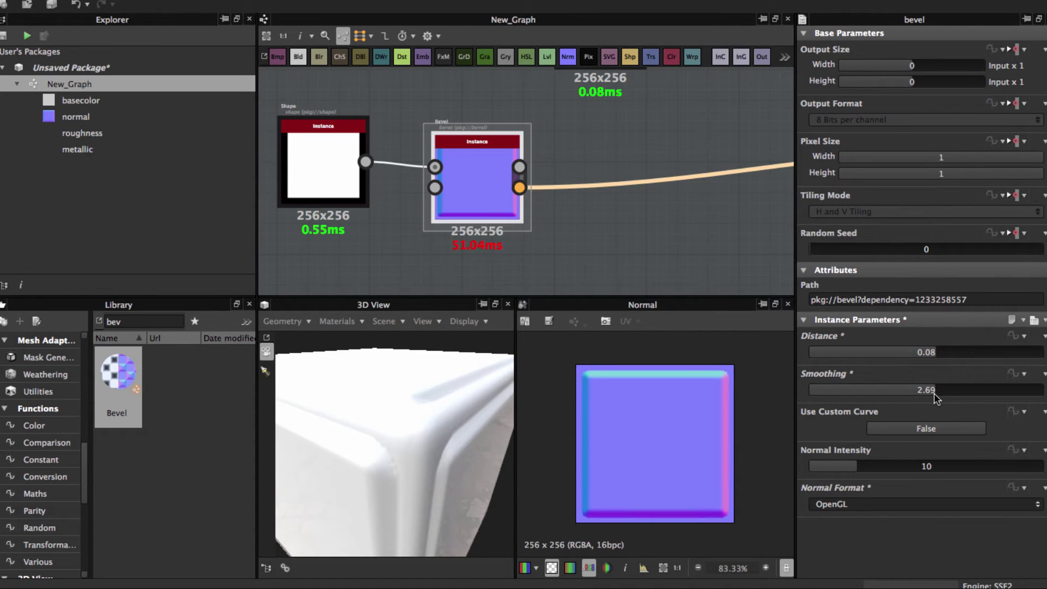
{"action": "mouse_move", "coordinate": [447, 415]}
{"action": "left_mouse_down"}
{"action": "mouse_move", "coordinate": [437, 443]}
{"action": "mouse_move", "coordinate": [410, 431]}
{"action": "mouse_move", "coordinate": [403, 406]}
{"action": "mouse_move", "coordinate": [375, 451]}
{"action": "left_mouse_up"}
{"action": "scroll", "coordinate": [374, 451], "scroll_direction": "up", "scroll_amount": 5}
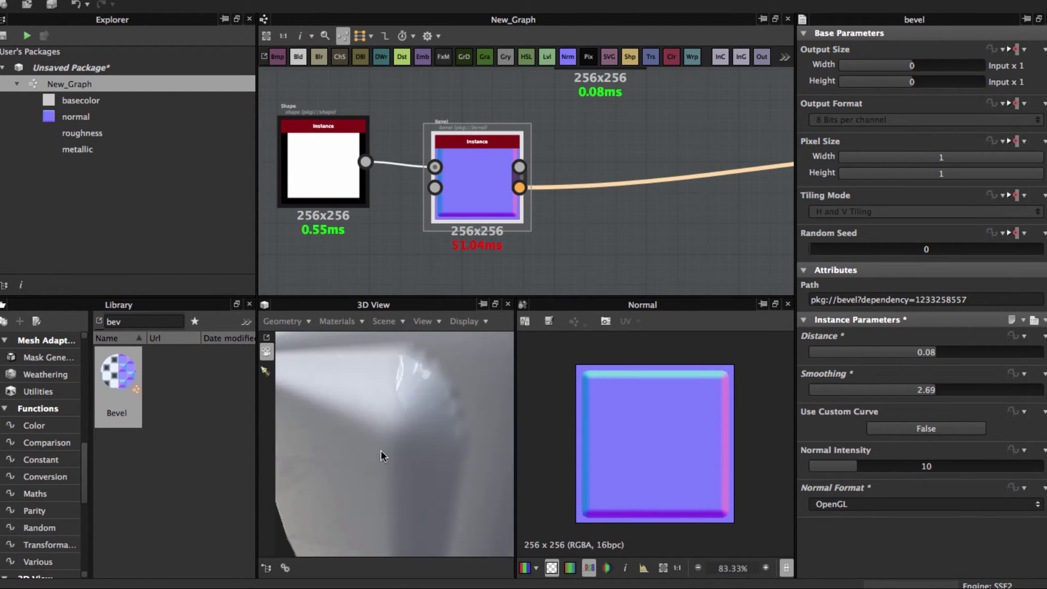
{"action": "scroll", "coordinate": [380, 455], "scroll_direction": "down", "scroll_amount": 2}
{"action": "left_click", "coordinate": [948, 389]}
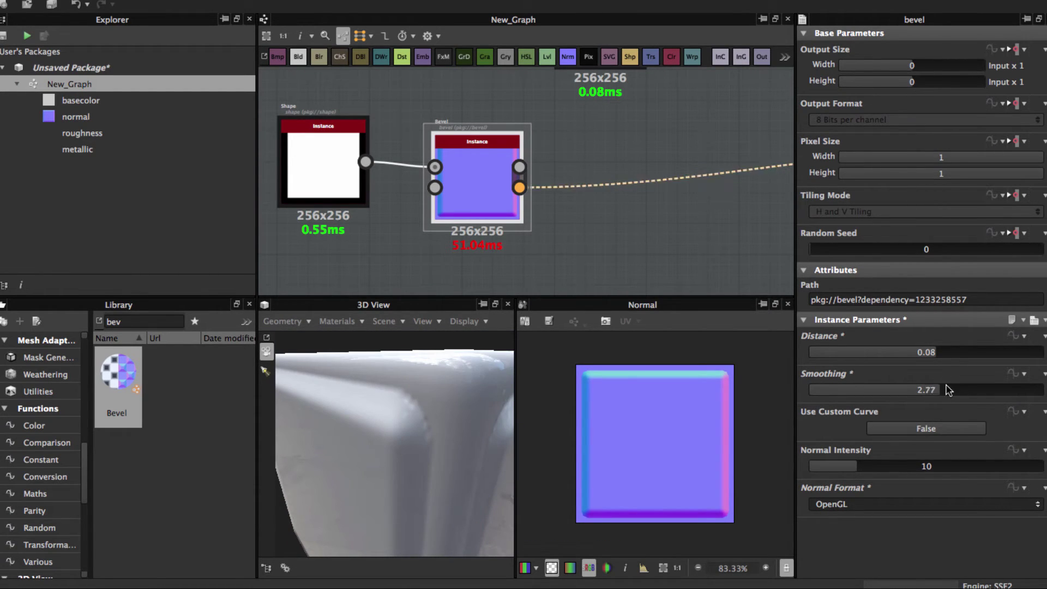
{"action": "left_click_drag", "start_coordinate": [947, 389], "coordinate": [1019, 391]}
{"action": "mouse_move", "coordinate": [491, 455]}
{"action": "left_mouse_down"}
{"action": "mouse_move", "coordinate": [413, 472]}
{"action": "mouse_move", "coordinate": [428, 413]}
{"action": "mouse_move", "coordinate": [403, 405]}
{"action": "mouse_move", "coordinate": [473, 402]}
{"action": "mouse_move", "coordinate": [487, 421]}
{"action": "mouse_move", "coordinate": [426, 420]}
{"action": "mouse_move", "coordinate": [444, 439]}
{"action": "left_mouse_up"}
{"action": "scroll", "coordinate": [603, 231], "scroll_direction": "down", "scroll_amount": 2}
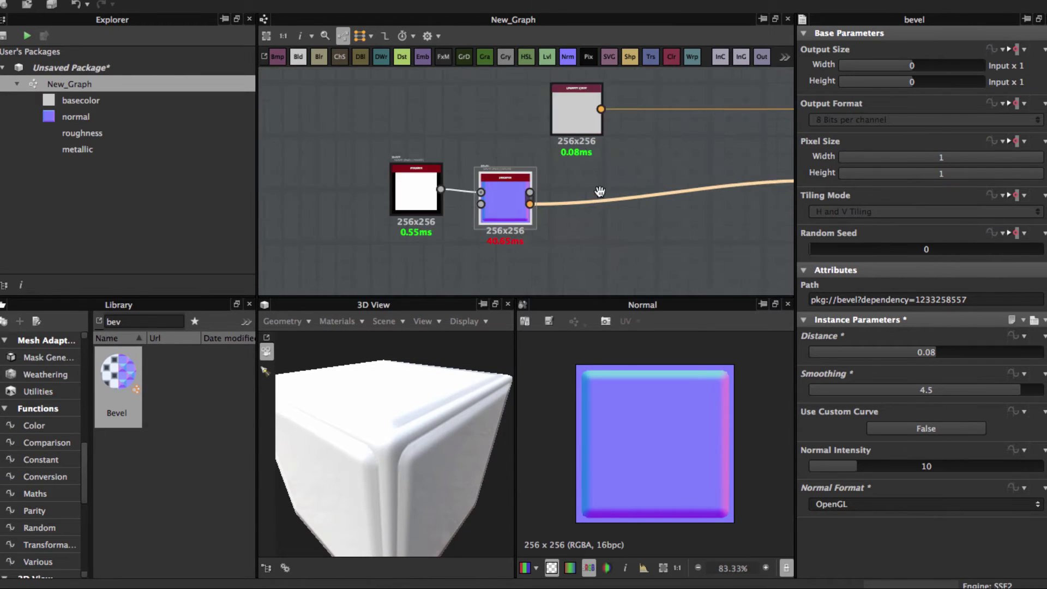
{"action": "middle_click_drag", "start_coordinate": [603, 231], "coordinate": [479, 208]}
{"action": "scroll", "coordinate": [480, 208], "scroll_direction": "down", "scroll_amount": 2}
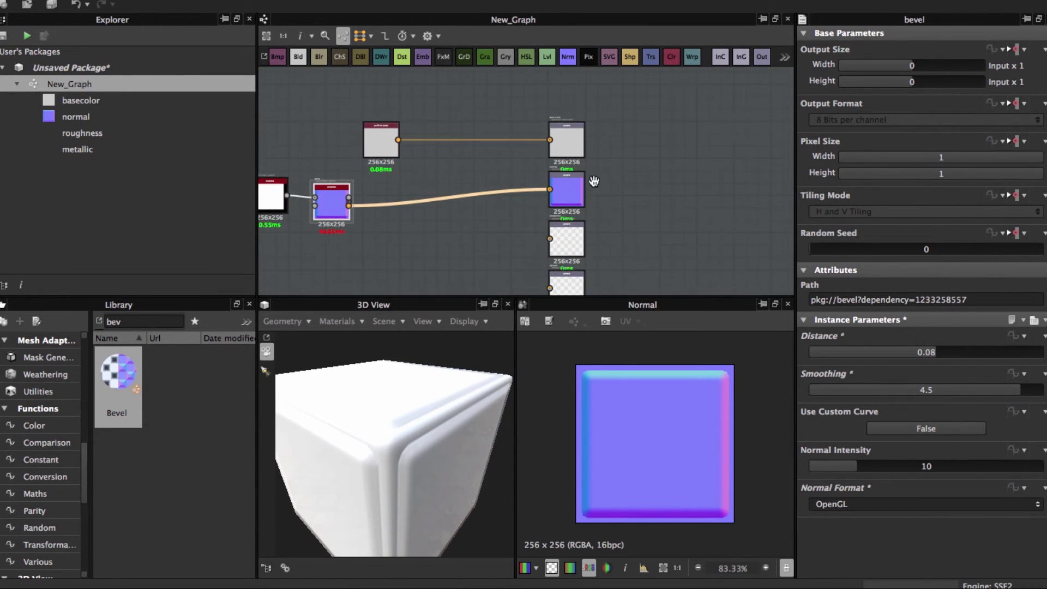
Set the graph's Output Size width and height to 2 (Parent x 4), giving 1024×1024
{"action": "middle_click_drag", "start_coordinate": [594, 181], "coordinate": [565, 178]}
{"action": "left_click", "coordinate": [564, 179]}
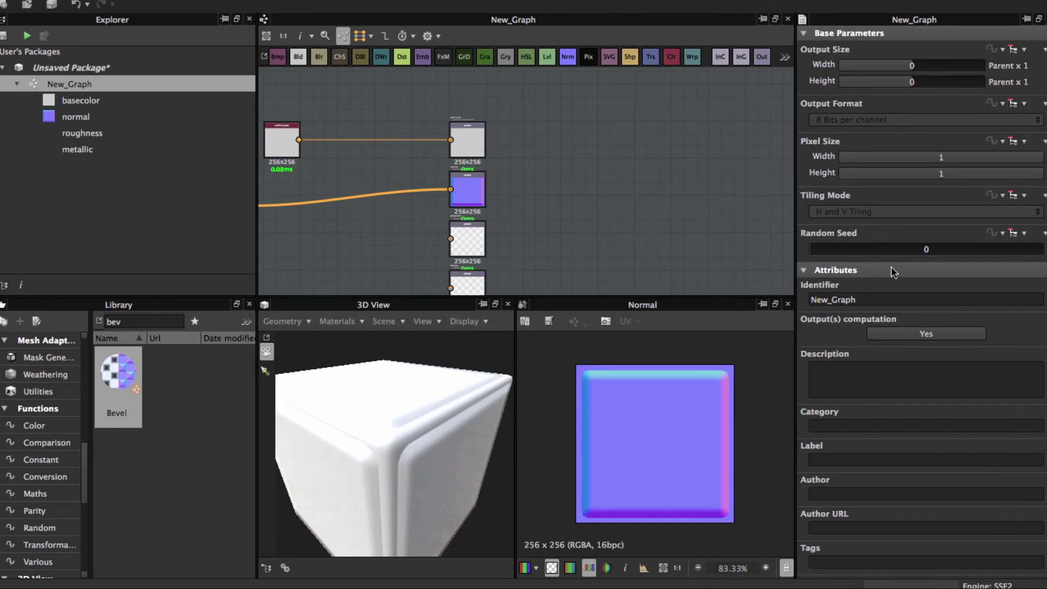
{"action": "double_click", "coordinate": [913, 66]}
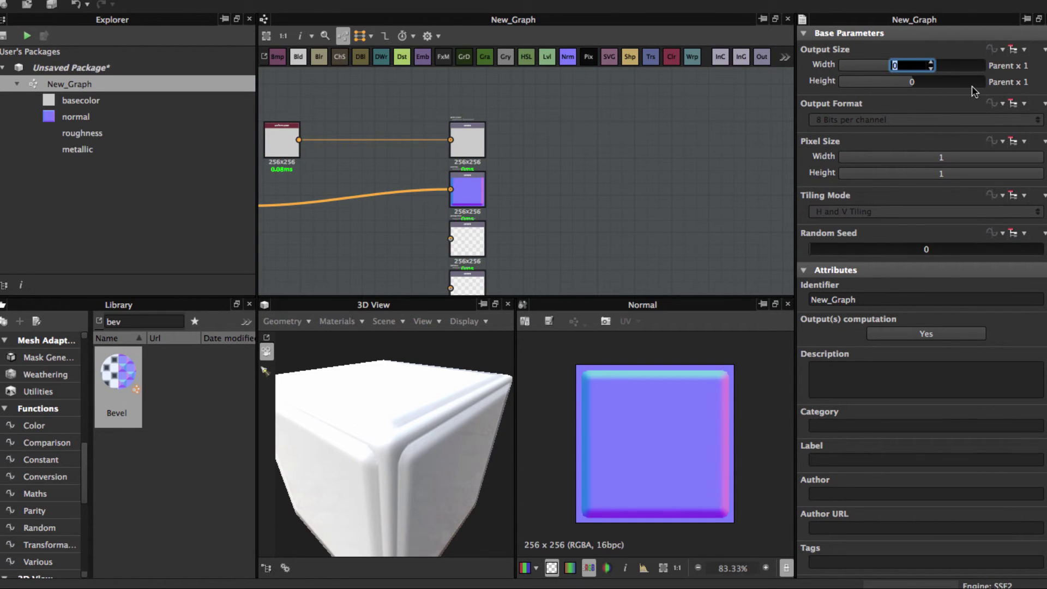
{"action": "type", "text": "2"}
{"action": "key", "text": "Return"}
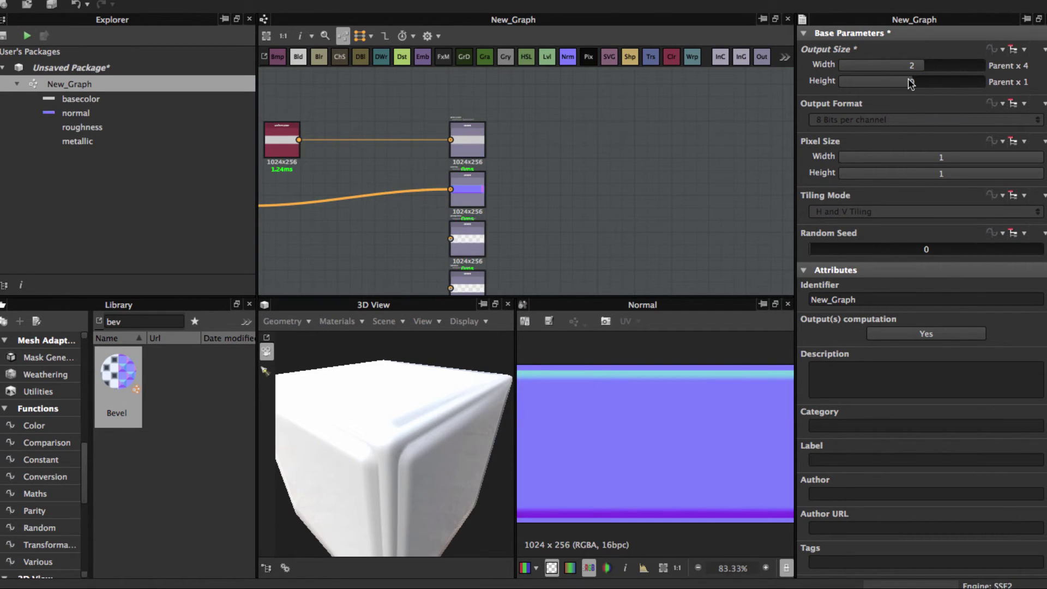
{"action": "type", "text": "2"}
{"action": "key", "text": "Return"}
{"action": "scroll", "coordinate": [423, 215], "scroll_direction": "up", "scroll_amount": 3}
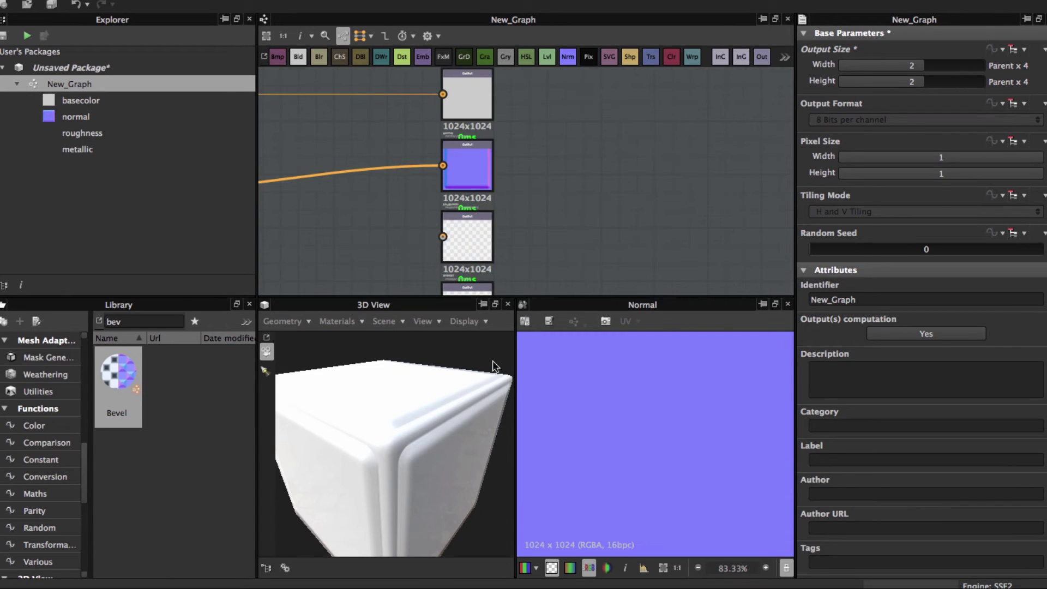
{"action": "mouse_move", "coordinate": [423, 216]}
{"action": "middle_mouse_down"}
{"action": "mouse_move", "coordinate": [561, 155]}
{"action": "mouse_move", "coordinate": [593, 166]}
{"action": "middle_mouse_up"}
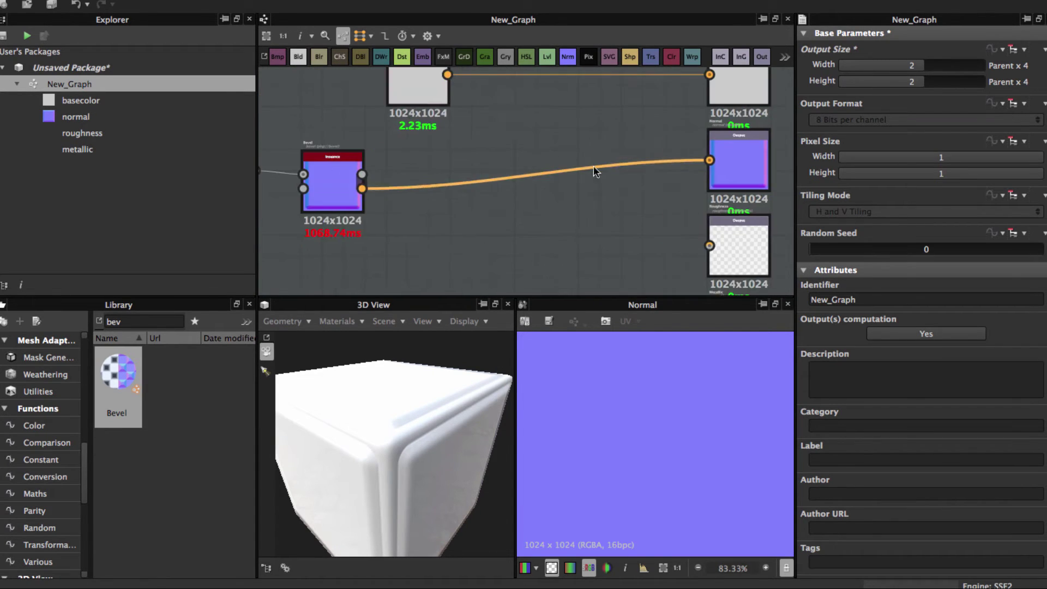
{"action": "left_click_drag", "start_coordinate": [345, 467], "coordinate": [387, 491]}
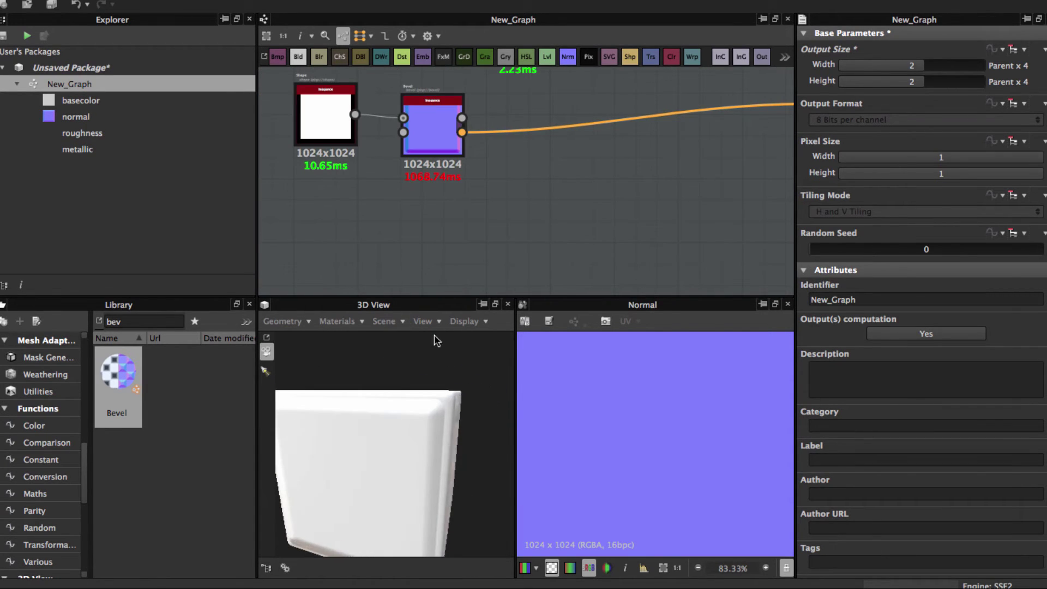
{"action": "left_click", "coordinate": [423, 138]}
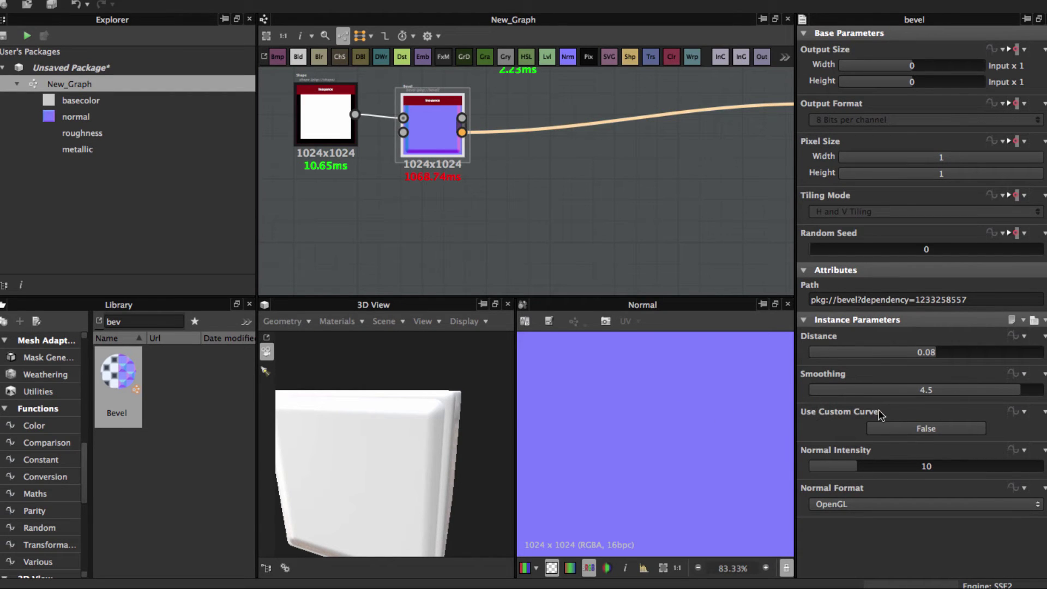
{"action": "scroll", "coordinate": [465, 421], "scroll_direction": "up", "scroll_amount": 2}
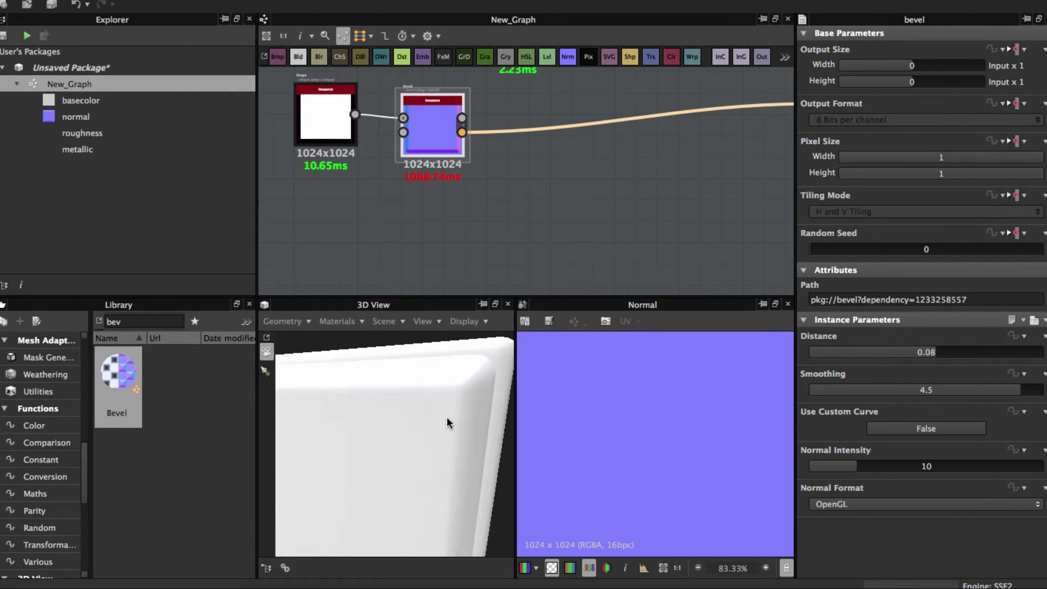
{"action": "left_click_drag", "start_coordinate": [447, 423], "coordinate": [482, 418]}
{"action": "scroll", "coordinate": [606, 202], "scroll_direction": "up", "scroll_amount": 2}
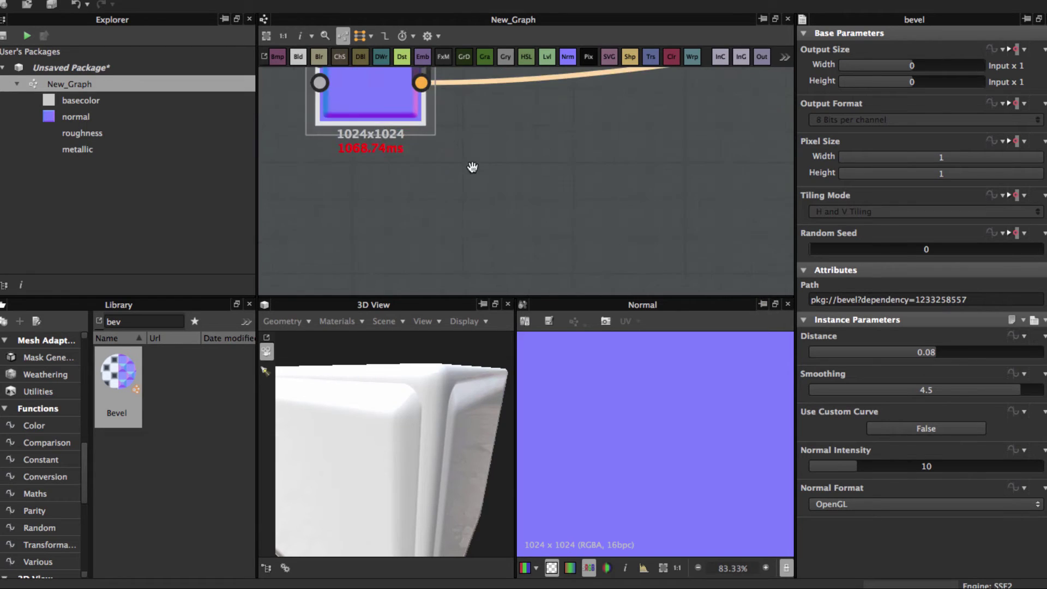
{"action": "scroll", "coordinate": [500, 206], "scroll_direction": "down", "scroll_amount": 2}
{"action": "scroll", "coordinate": [459, 228], "scroll_direction": "up", "scroll_amount": 1}
{"action": "left_click", "coordinate": [458, 228]}
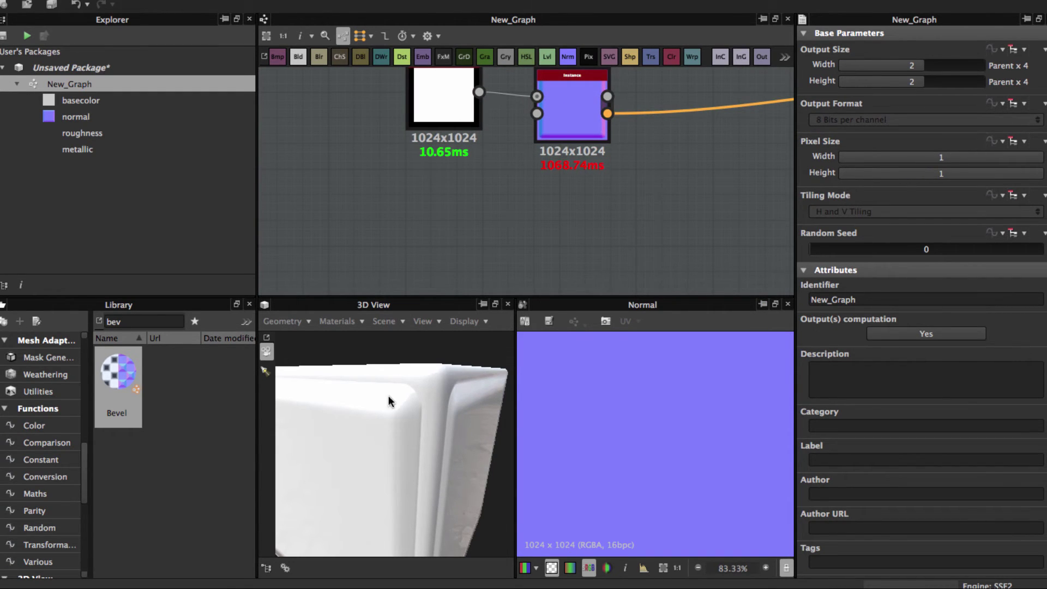
Search 'gra' and place a Gradient Linear 2 node beside the Bevel
{"action": "key", "text": "space"}
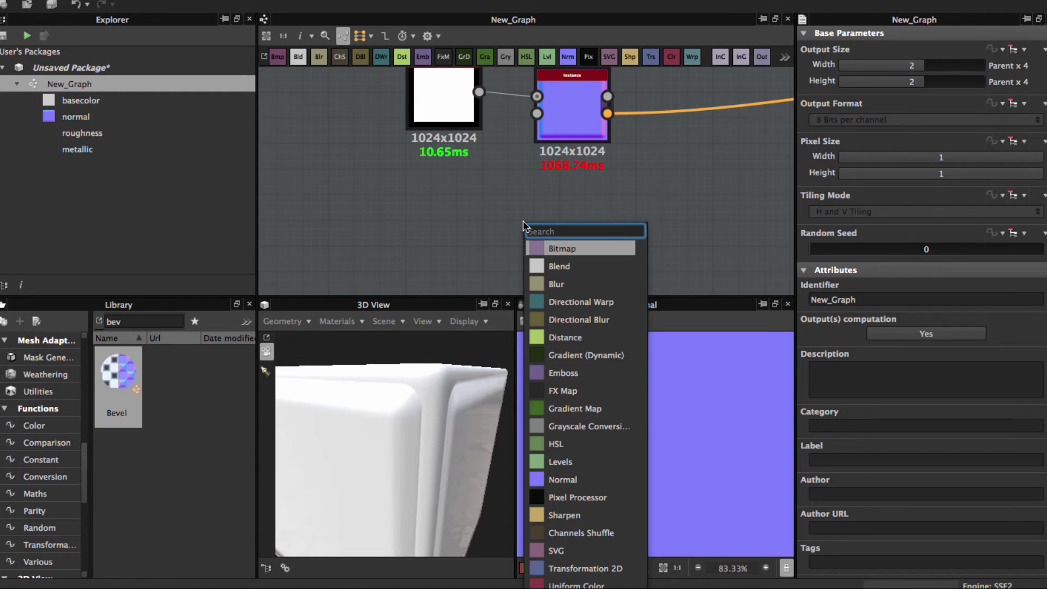
{"action": "type", "text": "gra"}
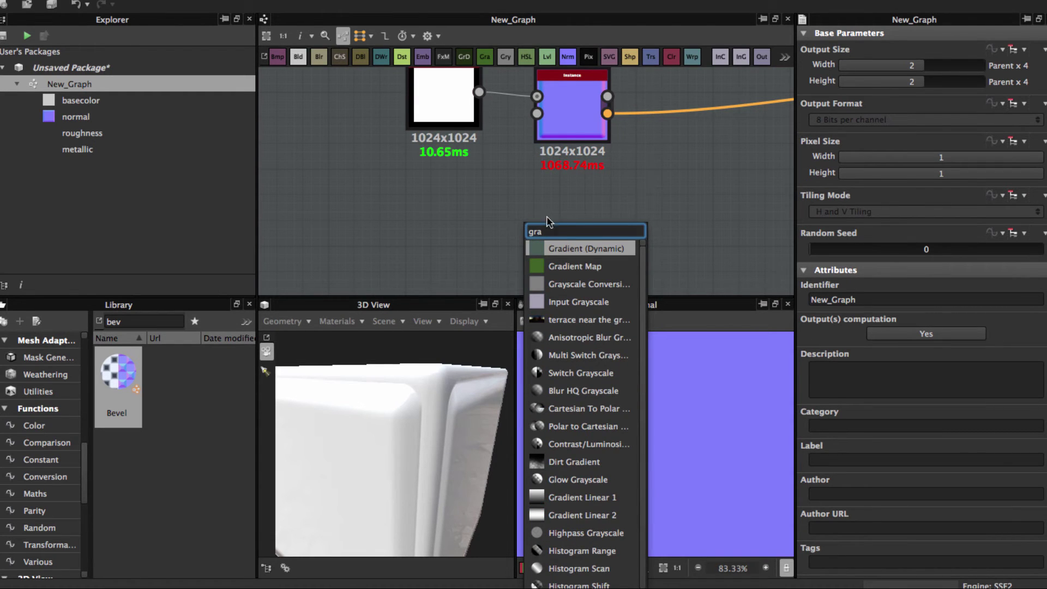
{"action": "left_click", "coordinate": [550, 514]}
{"action": "mouse_move", "coordinate": [509, 199]}
{"action": "left_mouse_down"}
{"action": "mouse_move", "coordinate": [436, 210]}
{"action": "mouse_move", "coordinate": [532, 119]}
{"action": "mouse_move", "coordinate": [562, 181]}
{"action": "left_mouse_up"}
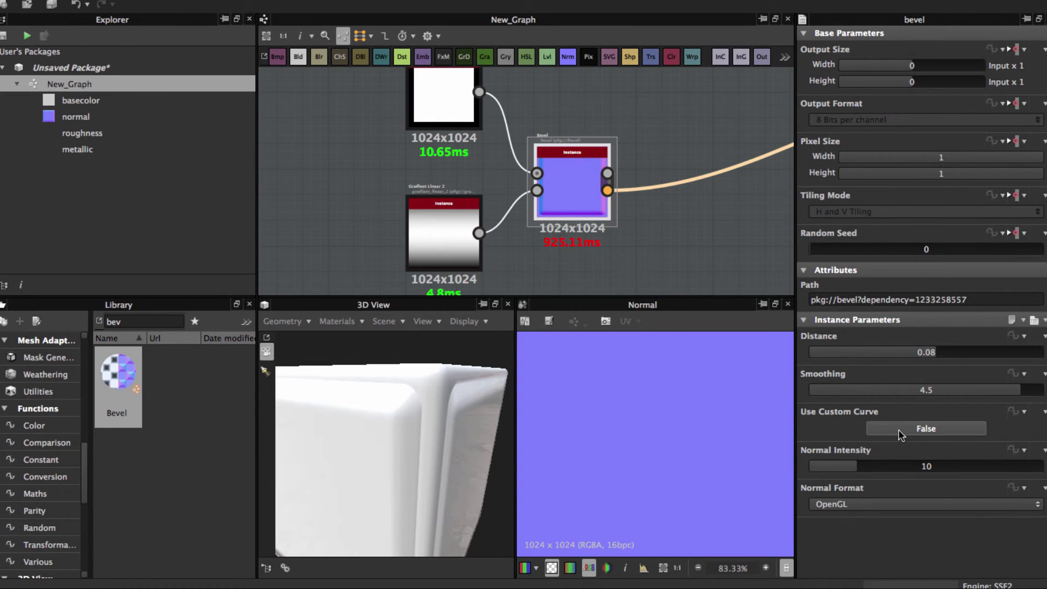
Enable the Bevel's Use Custom Curve, then preview Gradient Linear 2 and the Bevel's normal map
{"action": "left_click", "coordinate": [900, 431]}
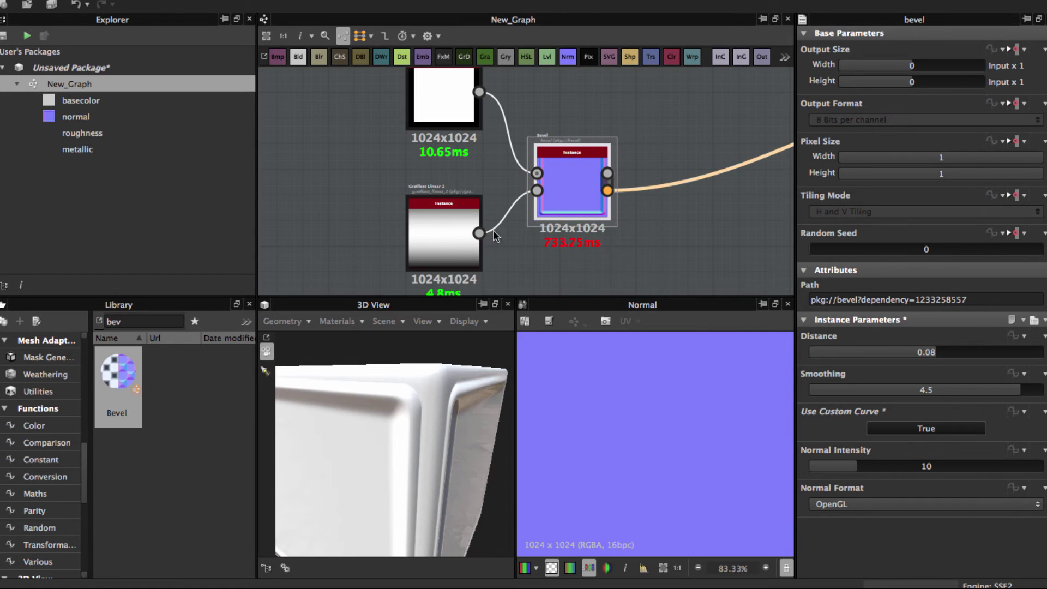
{"action": "left_click", "coordinate": [450, 243]}
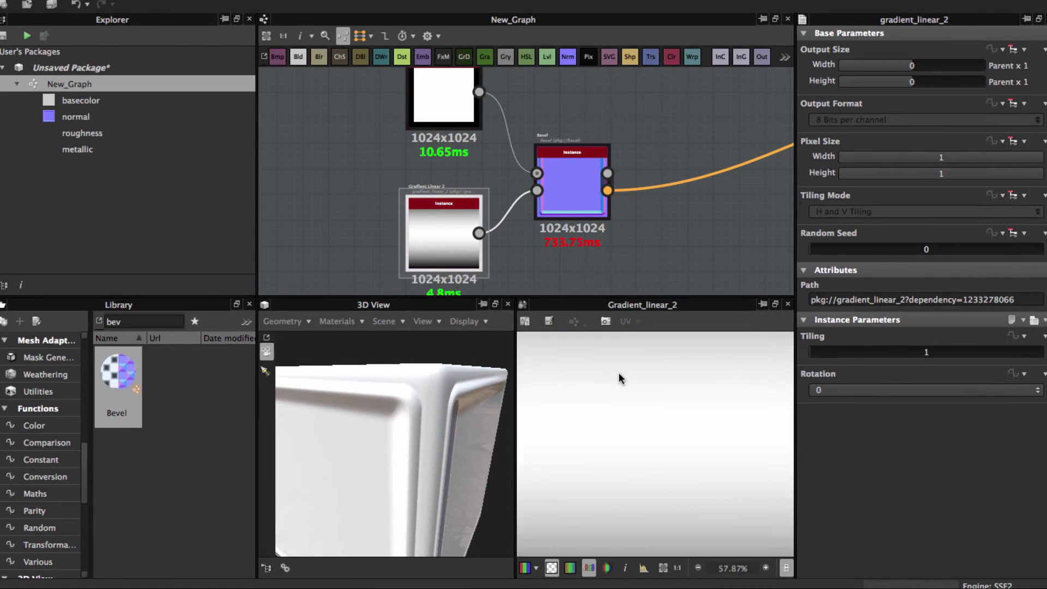
{"action": "scroll", "coordinate": [619, 378], "scroll_direction": "down", "scroll_amount": 5}
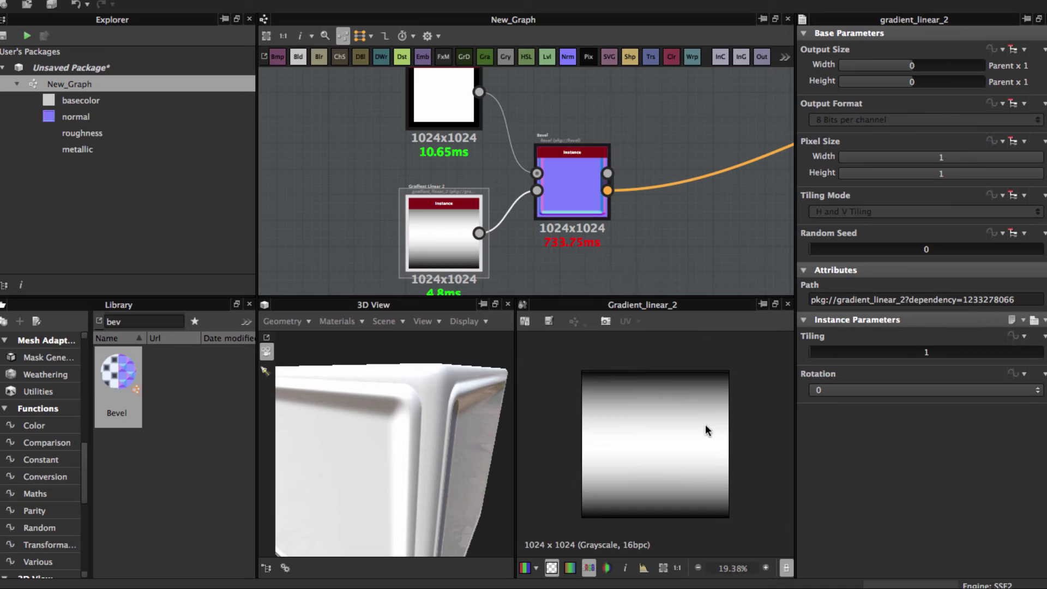
{"action": "left_click_drag", "start_coordinate": [442, 381], "coordinate": [387, 422]}
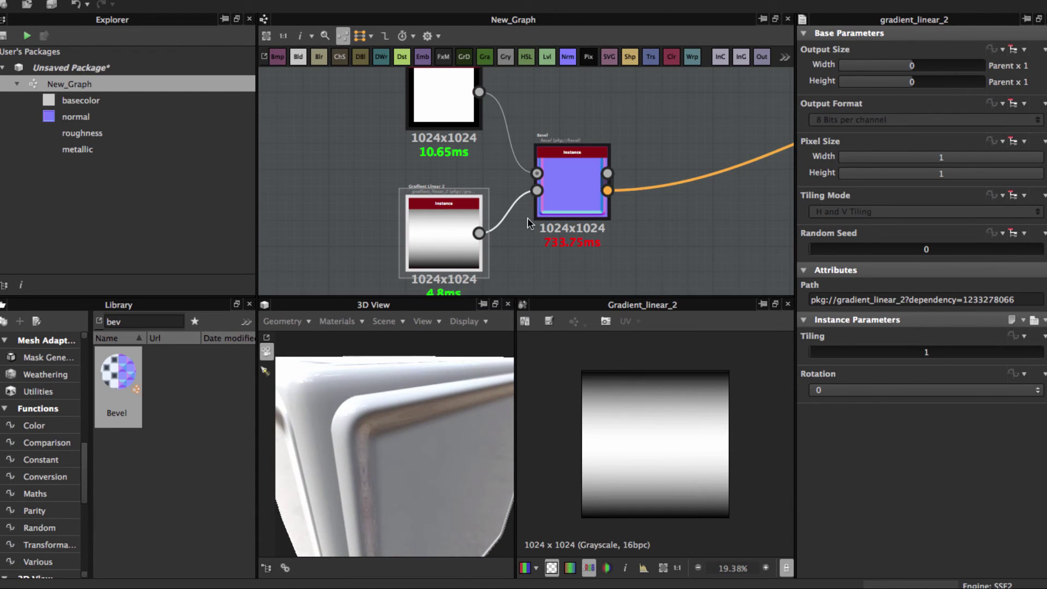
{"action": "left_click", "coordinate": [575, 185]}
{"action": "scroll", "coordinate": [599, 418], "scroll_direction": "up", "scroll_amount": 4}
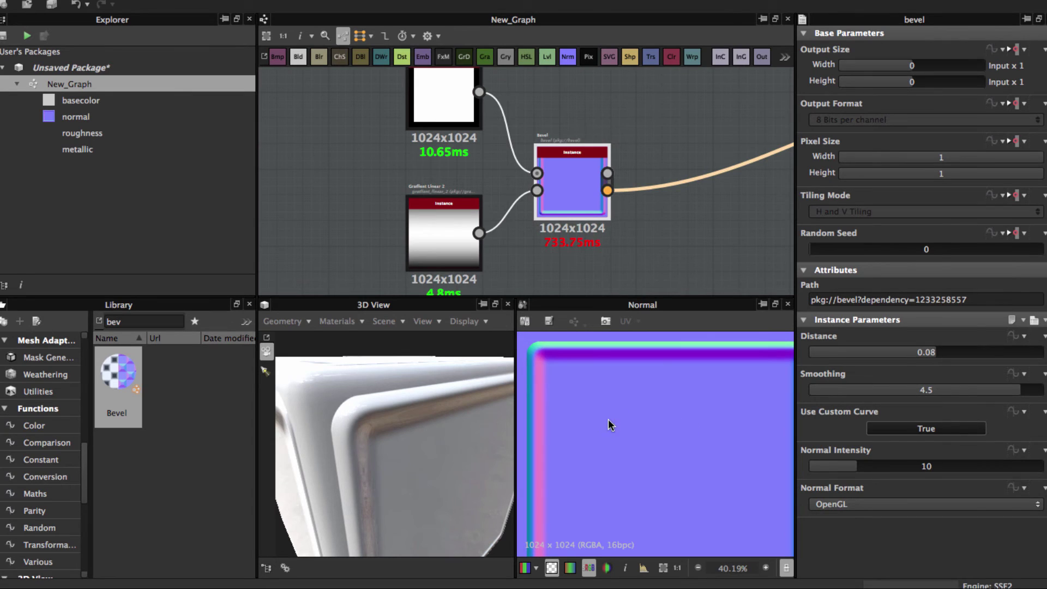
Raise Gradient Linear 2's Tiling from 1 to 2 for double-ridged cube edges
{"action": "left_click", "coordinate": [425, 216]}
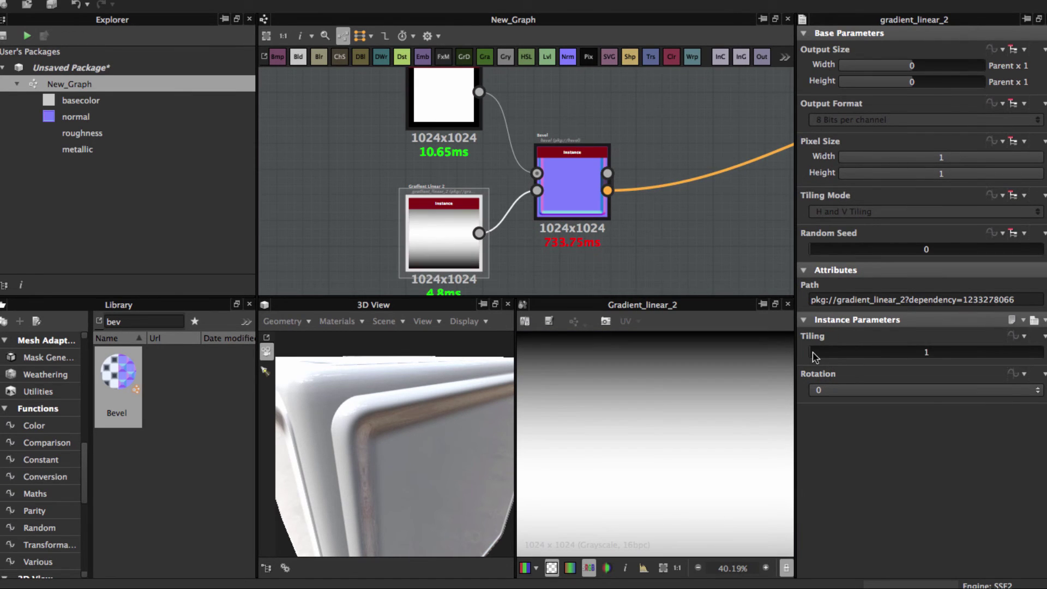
{"action": "left_click_drag", "start_coordinate": [815, 355], "coordinate": [822, 355]}
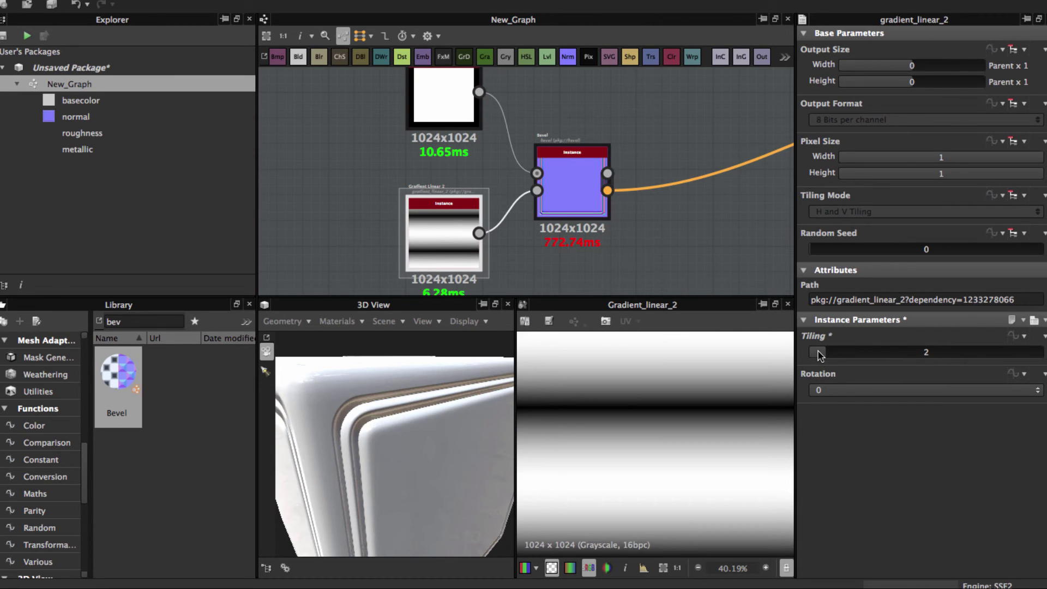
{"action": "mouse_move", "coordinate": [277, 429]}
{"action": "left_mouse_down"}
{"action": "mouse_move", "coordinate": [455, 469]}
{"action": "mouse_move", "coordinate": [503, 432]}
{"action": "mouse_move", "coordinate": [404, 400]}
{"action": "mouse_move", "coordinate": [380, 433]}
{"action": "mouse_move", "coordinate": [311, 429]}
{"action": "mouse_move", "coordinate": [387, 435]}
{"action": "mouse_move", "coordinate": [367, 427]}
{"action": "mouse_move", "coordinate": [430, 448]}
{"action": "mouse_move", "coordinate": [412, 426]}
{"action": "mouse_move", "coordinate": [379, 437]}
{"action": "mouse_move", "coordinate": [428, 472]}
{"action": "left_mouse_up"}
{"action": "scroll", "coordinate": [376, 435], "scroll_direction": "up", "scroll_amount": 3}
{"action": "scroll", "coordinate": [500, 234], "scroll_direction": "down", "scroll_amount": 1}
{"action": "scroll", "coordinate": [464, 209], "scroll_direction": "down", "scroll_amount": 1}
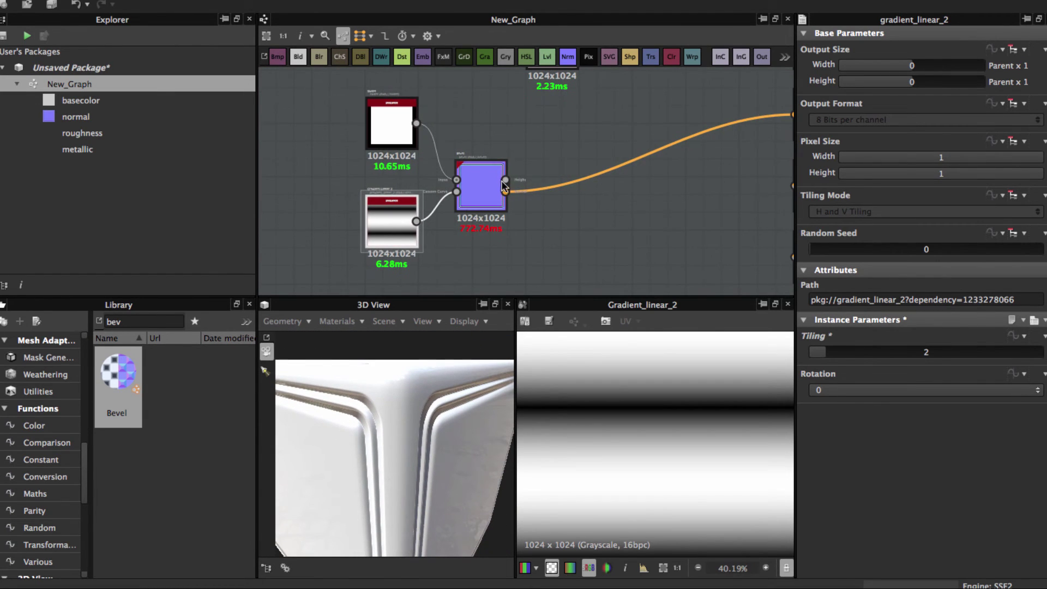
Nudge the Bevel Distance up slightly and orbit the cube to inspect the edges
{"action": "double_click", "coordinate": [478, 187]}
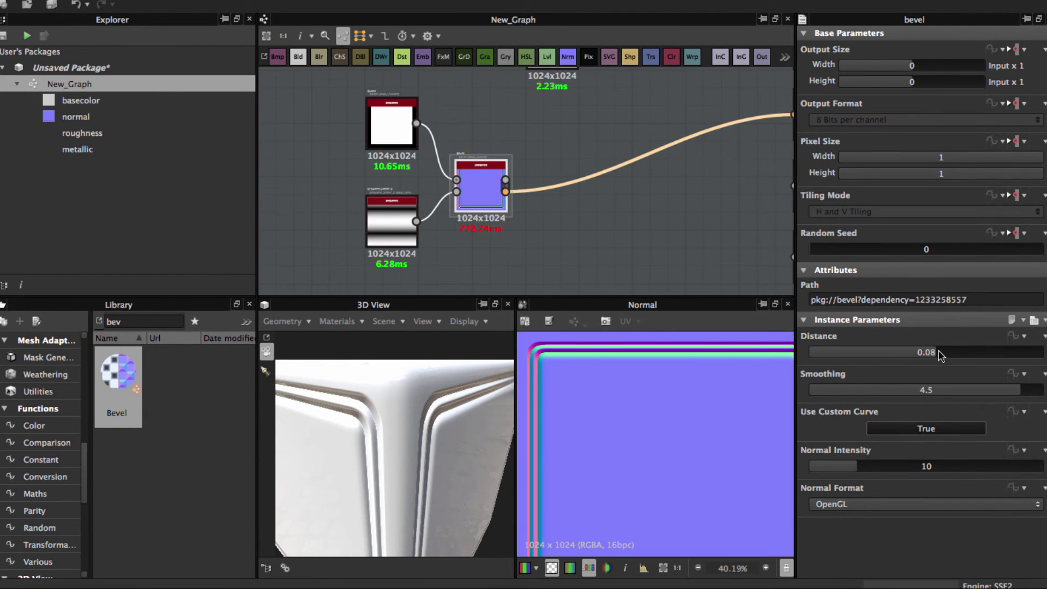
{"action": "left_click_drag", "start_coordinate": [937, 350], "coordinate": [838, 336]}
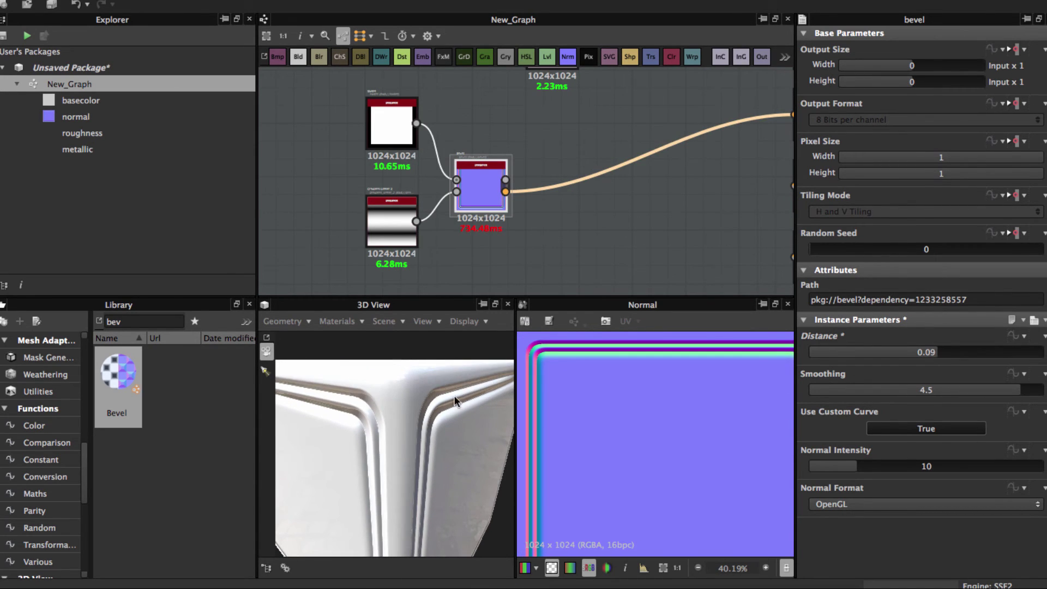
{"action": "mouse_move", "coordinate": [455, 395]}
{"action": "left_mouse_down"}
{"action": "mouse_move", "coordinate": [432, 434]}
{"action": "mouse_move", "coordinate": [400, 420]}
{"action": "mouse_move", "coordinate": [460, 427]}
{"action": "mouse_move", "coordinate": [458, 396]}
{"action": "mouse_move", "coordinate": [578, 269]}
{"action": "left_mouse_up"}
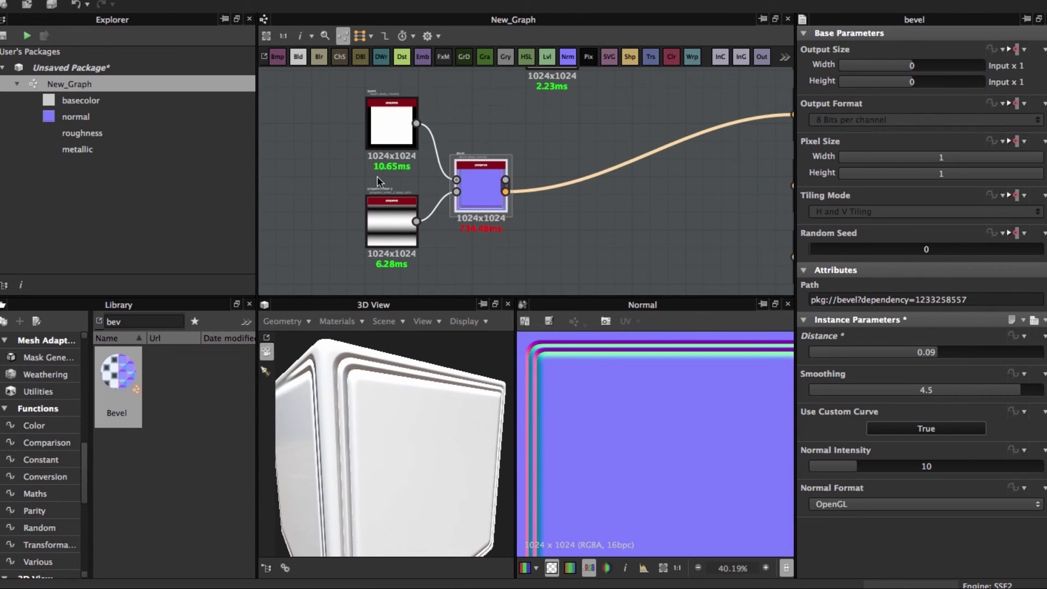
Set the square Shape's Size to 0.8 and the Bevel Distance to 0.2
{"action": "left_click", "coordinate": [394, 122]}
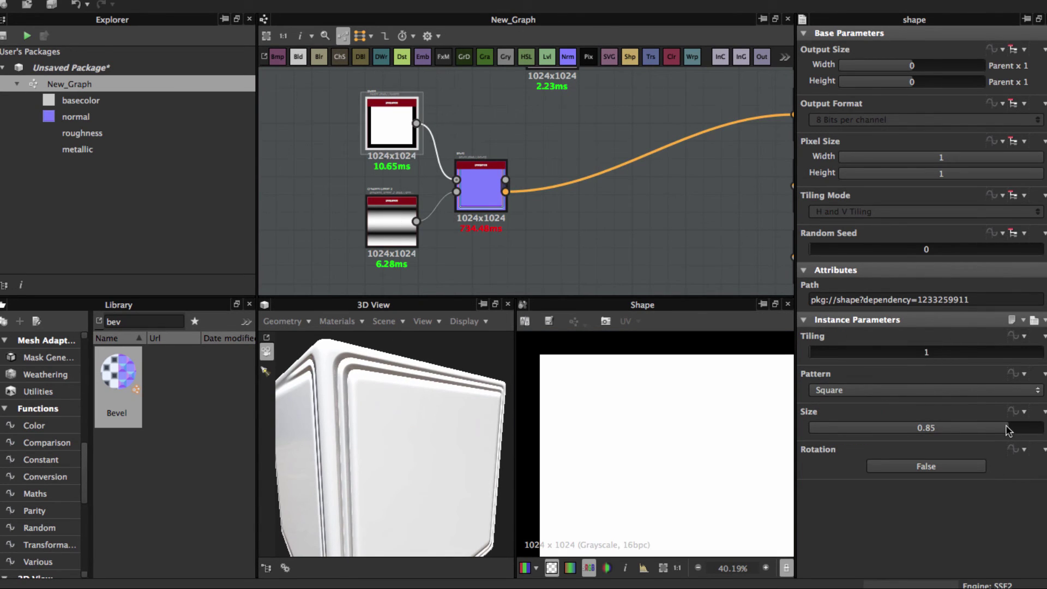
{"action": "left_click_drag", "start_coordinate": [1008, 430], "coordinate": [996, 427]}
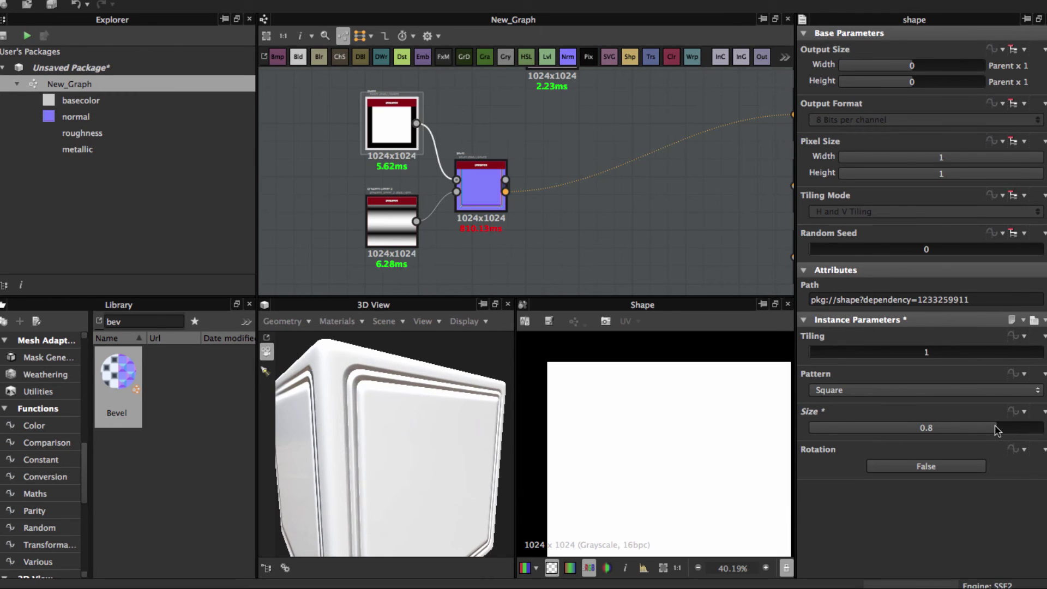
{"action": "left_click", "coordinate": [482, 187]}
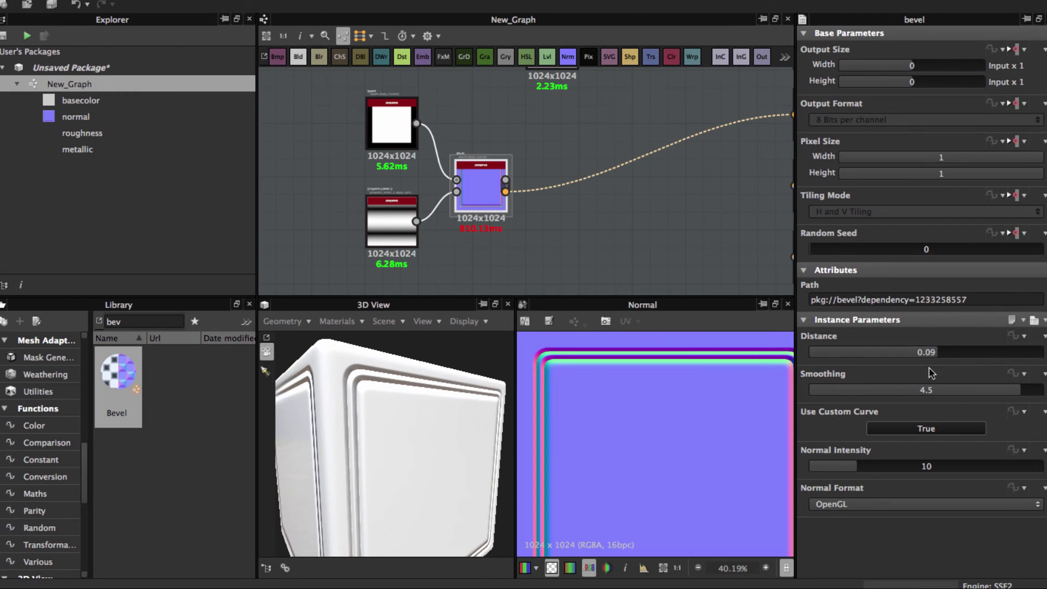
{"action": "left_click_drag", "start_coordinate": [943, 355], "coordinate": [949, 354]}
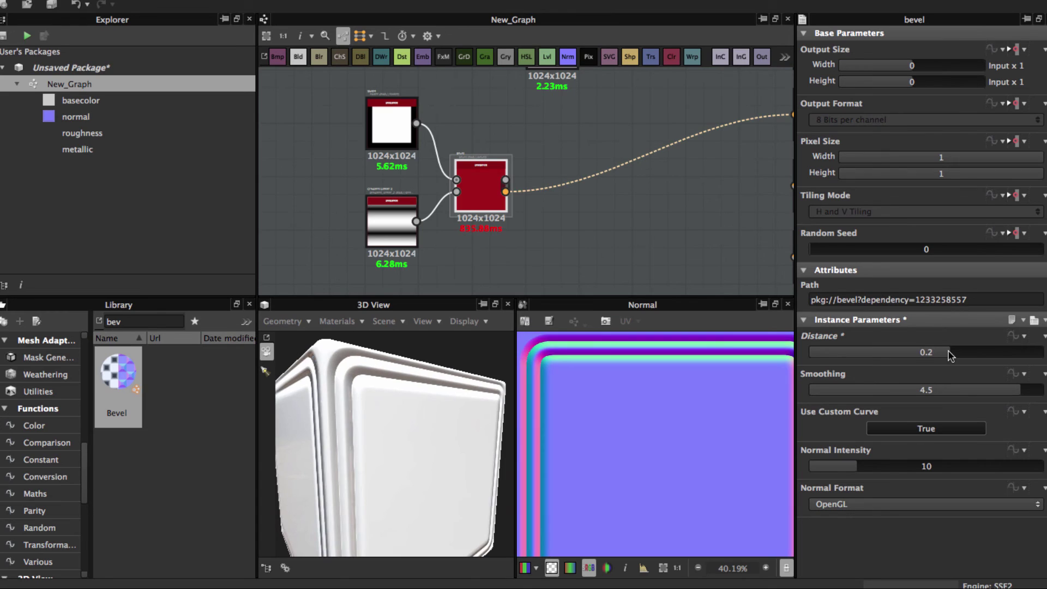
Raise Gradient Linear 2's Tiling from 2 to 3 and orbit to view the triple ridges
{"action": "left_click", "coordinate": [392, 220]}
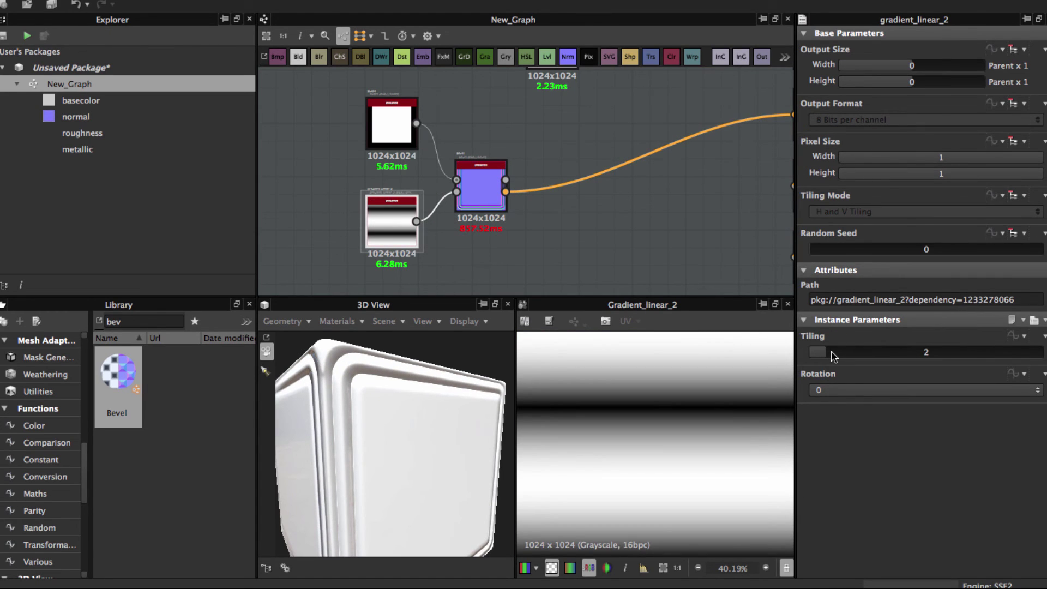
{"action": "left_click_drag", "start_coordinate": [832, 355], "coordinate": [835, 356]}
{"action": "mouse_move", "coordinate": [375, 429]}
{"action": "left_mouse_down"}
{"action": "mouse_move", "coordinate": [410, 424]}
{"action": "mouse_move", "coordinate": [413, 458]}
{"action": "mouse_move", "coordinate": [469, 426]}
{"action": "mouse_move", "coordinate": [408, 427]}
{"action": "mouse_move", "coordinate": [430, 409]}
{"action": "mouse_move", "coordinate": [390, 445]}
{"action": "mouse_move", "coordinate": [429, 453]}
{"action": "mouse_move", "coordinate": [383, 433]}
{"action": "mouse_move", "coordinate": [403, 431]}
{"action": "left_mouse_up"}
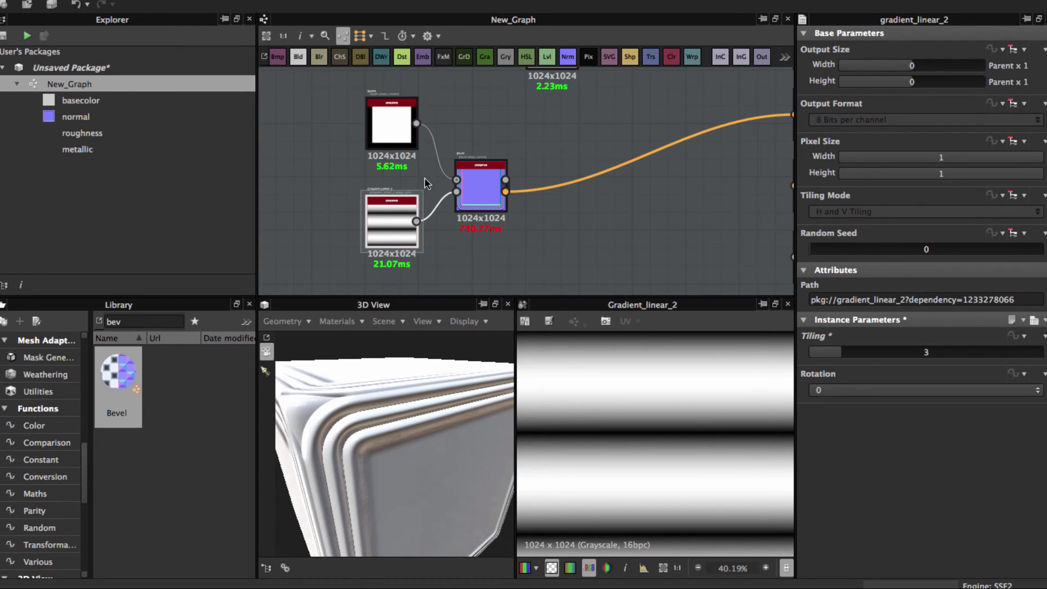
{"action": "scroll", "coordinate": [483, 184], "scroll_direction": "up", "scroll_amount": 3}
{"action": "scroll", "coordinate": [500, 164], "scroll_direction": "up", "scroll_amount": 3}
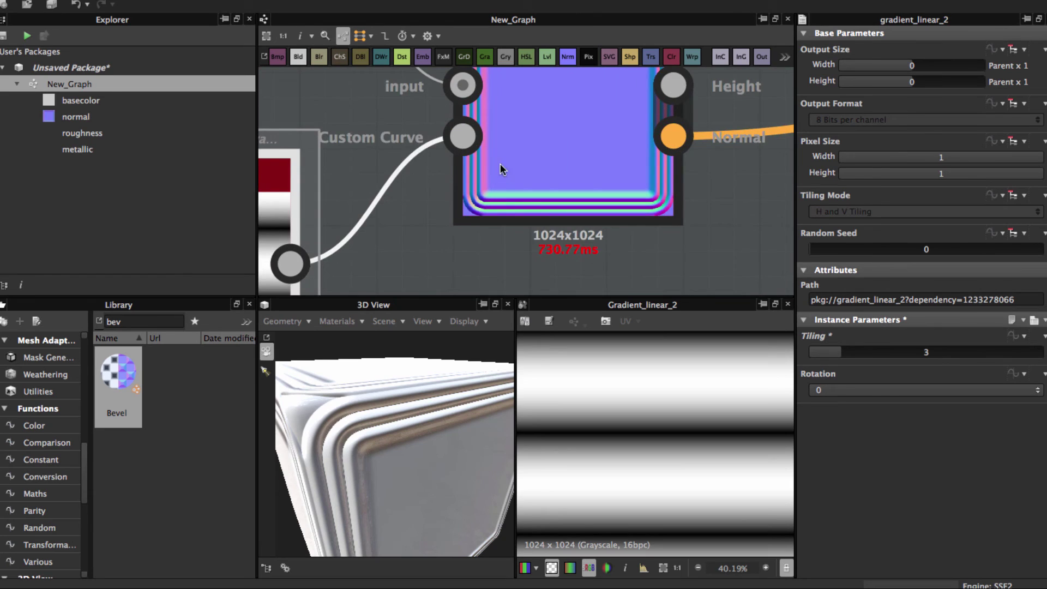
Show the Bevel's Height output in the 2D view, revealing its concentric white ridge bands
{"action": "double_click", "coordinate": [491, 143]}
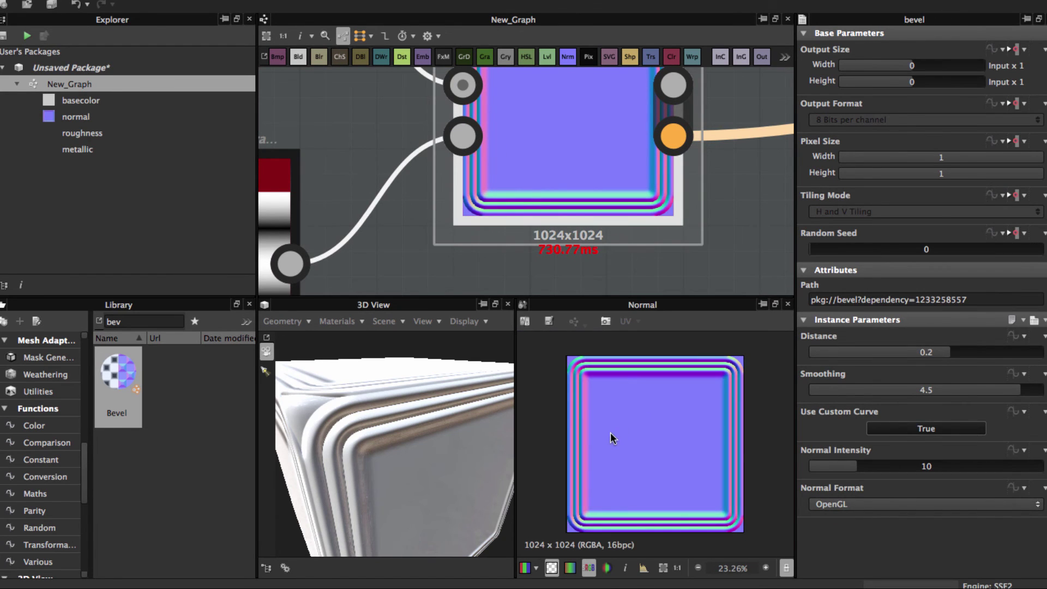
{"action": "mouse_move", "coordinate": [409, 468]}
{"action": "left_mouse_down"}
{"action": "mouse_move", "coordinate": [363, 454]}
{"action": "mouse_move", "coordinate": [402, 416]}
{"action": "mouse_move", "coordinate": [356, 440]}
{"action": "mouse_move", "coordinate": [409, 376]}
{"action": "left_mouse_up"}
{"action": "scroll", "coordinate": [573, 221], "scroll_direction": "down", "scroll_amount": 2}
{"action": "middle_click_drag", "start_coordinate": [618, 200], "coordinate": [480, 253]}
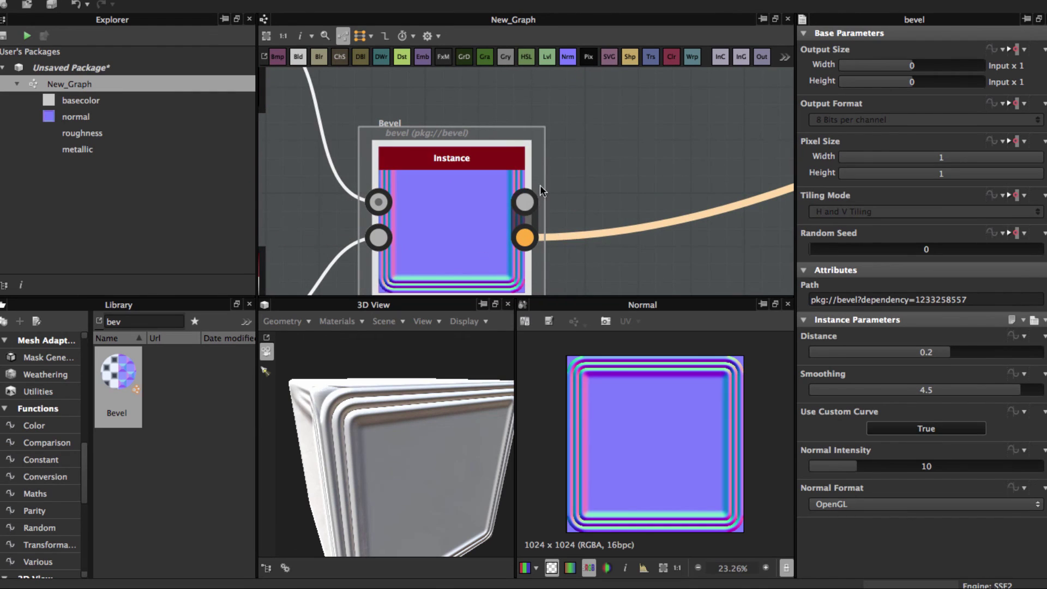
{"action": "left_click", "coordinate": [524, 202]}
{"action": "scroll", "coordinate": [666, 465], "scroll_direction": "down", "scroll_amount": 1}
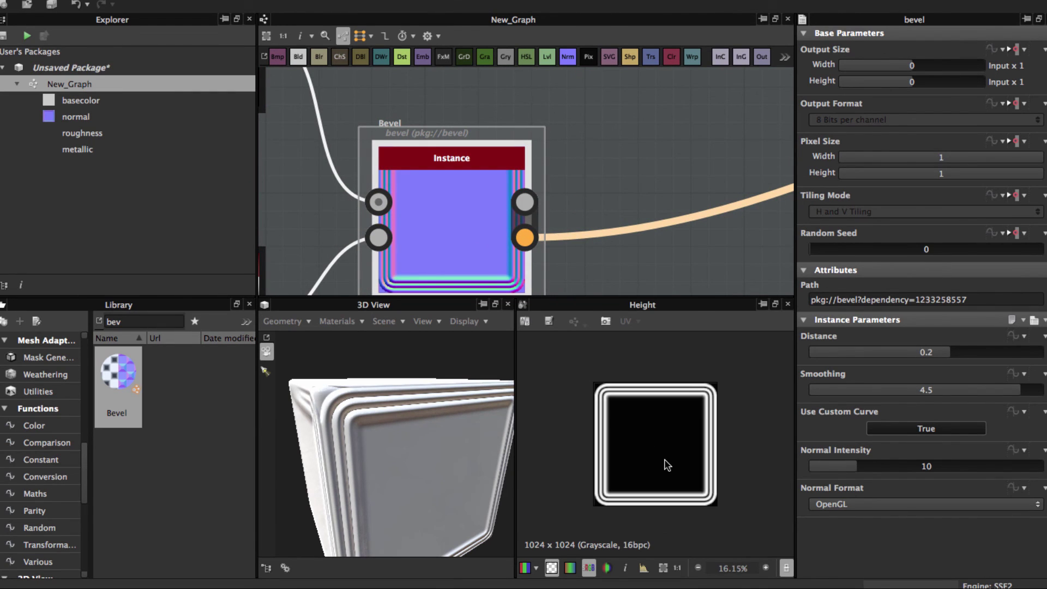
{"action": "scroll", "coordinate": [666, 465], "scroll_direction": "up", "scroll_amount": 2}
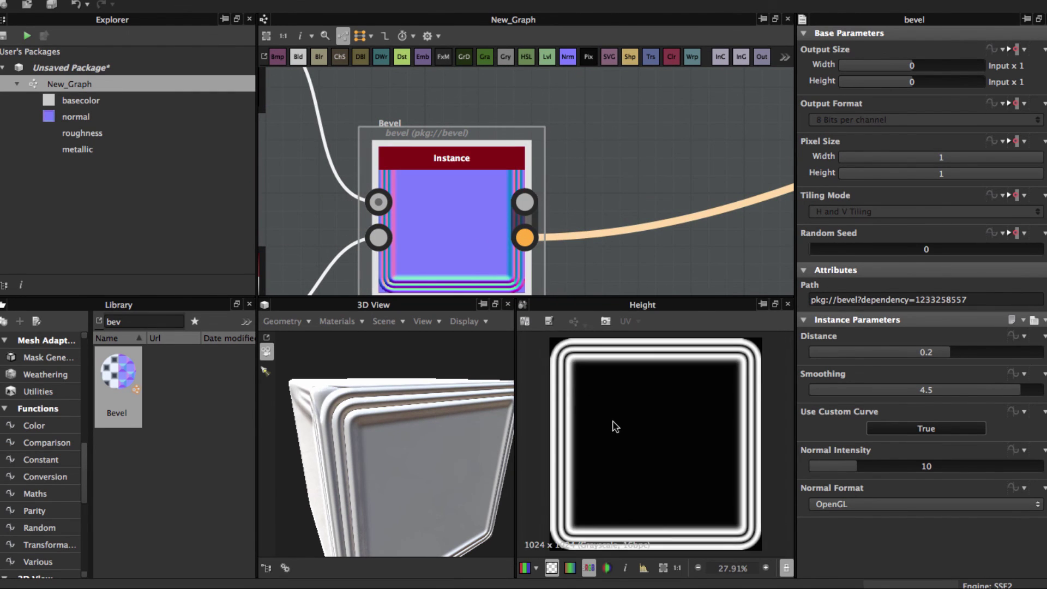
{"action": "scroll", "coordinate": [640, 456], "scroll_direction": "up", "scroll_amount": 1}
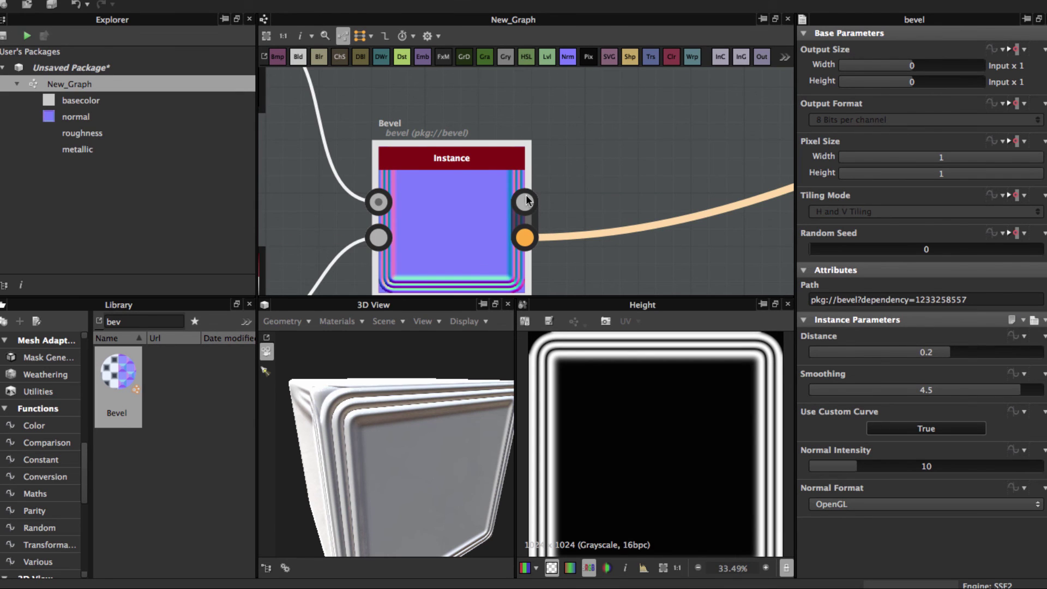
{"action": "scroll", "coordinate": [491, 201], "scroll_direction": "down", "scroll_amount": 1}
{"action": "scroll", "coordinate": [484, 198], "scroll_direction": "down", "scroll_amount": 2}
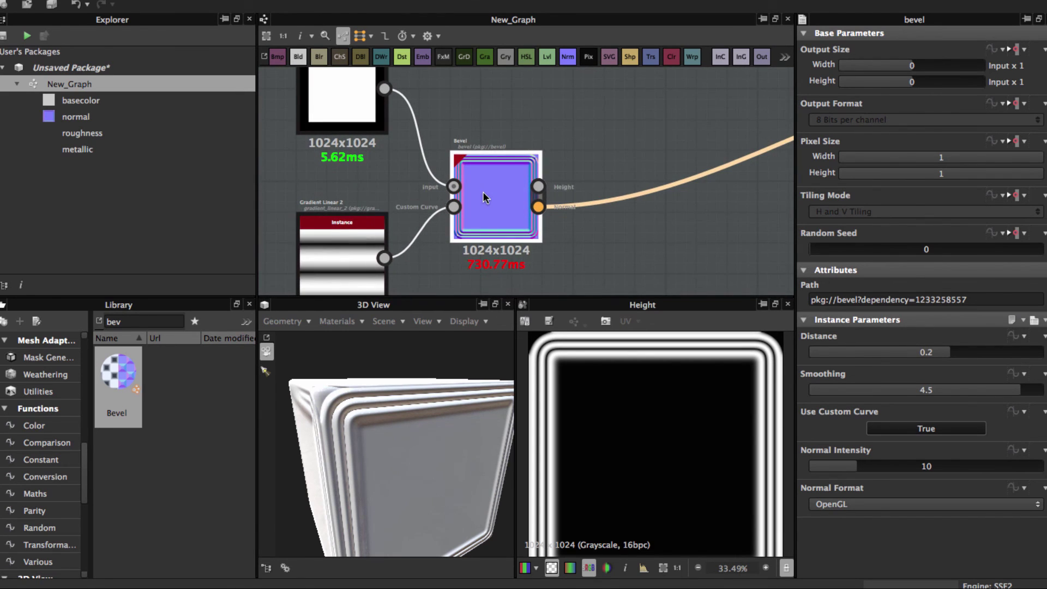
Return the 2D preview to the Bevel's Normal output and orbit close to the ridged corner
{"action": "double_click", "coordinate": [483, 198]}
{"action": "mouse_move", "coordinate": [455, 388]}
{"action": "left_mouse_down"}
{"action": "mouse_move", "coordinate": [428, 412]}
{"action": "mouse_move", "coordinate": [401, 401]}
{"action": "mouse_move", "coordinate": [412, 417]}
{"action": "mouse_move", "coordinate": [468, 406]}
{"action": "mouse_move", "coordinate": [417, 380]}
{"action": "left_mouse_up"}
{"action": "scroll", "coordinate": [372, 400], "scroll_direction": "up", "scroll_amount": 2}
{"action": "scroll", "coordinate": [421, 392], "scroll_direction": "up", "scroll_amount": 2}
{"action": "scroll", "coordinate": [421, 392], "scroll_direction": "down", "scroll_amount": 3}
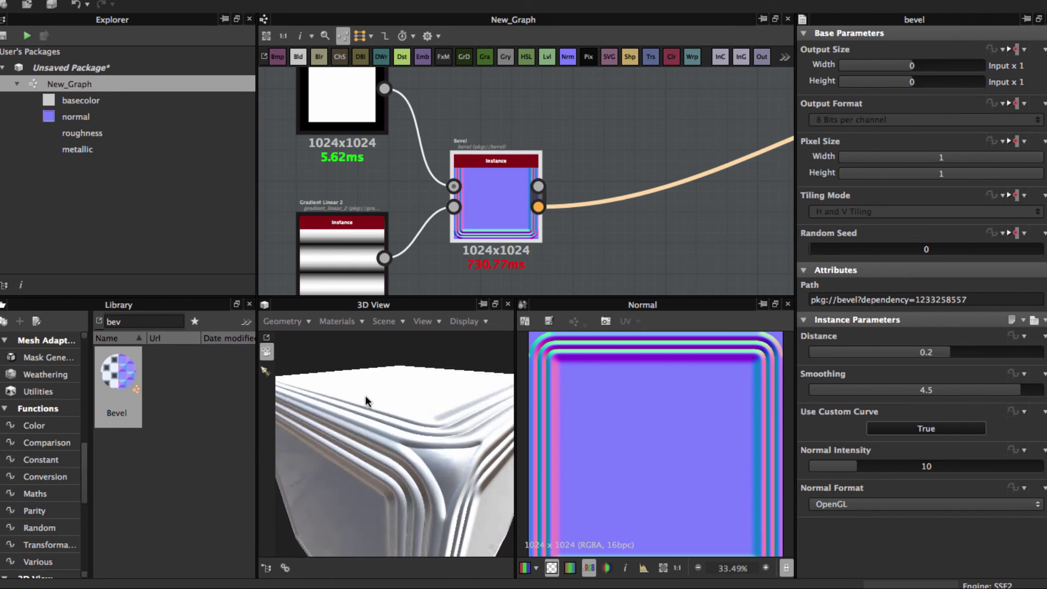
{"action": "mouse_move", "coordinate": [356, 396]}
{"action": "left_mouse_down"}
{"action": "mouse_move", "coordinate": [353, 336]}
{"action": "mouse_move", "coordinate": [433, 432]}
{"action": "mouse_move", "coordinate": [358, 410]}
{"action": "mouse_move", "coordinate": [414, 443]}
{"action": "mouse_move", "coordinate": [424, 427]}
{"action": "left_mouse_up"}
{"action": "scroll", "coordinate": [353, 336], "scroll_direction": "down", "scroll_amount": 3}
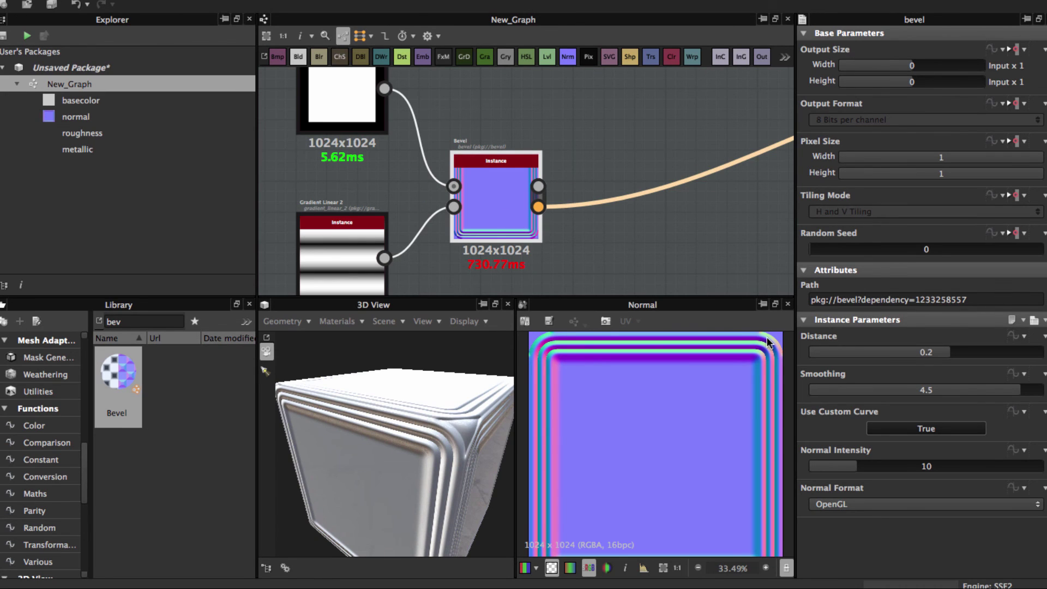
{"action": "scroll", "coordinate": [606, 393], "scroll_direction": "down", "scroll_amount": 2}
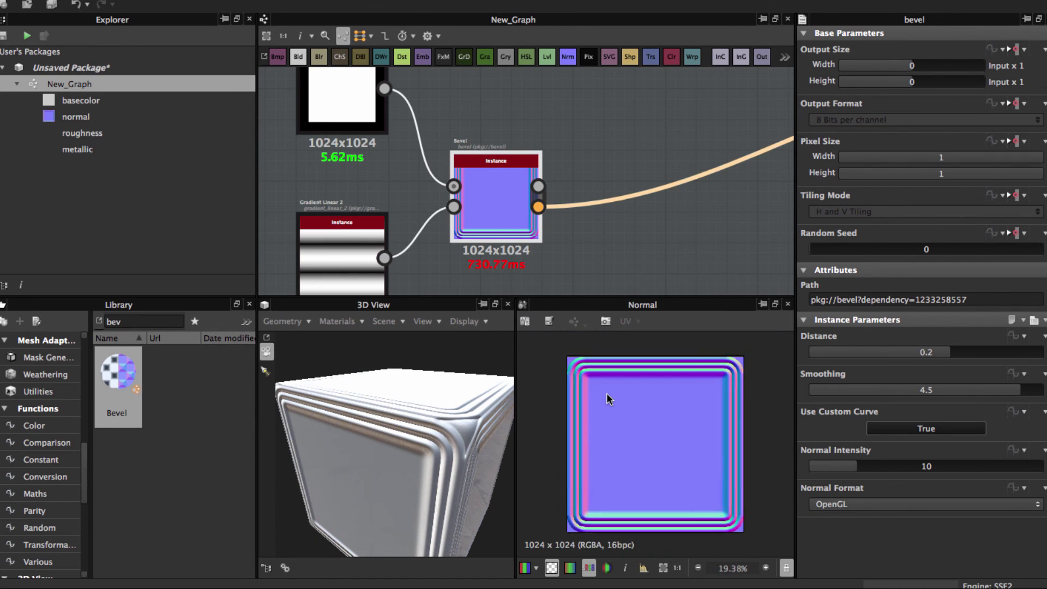
{"action": "scroll", "coordinate": [606, 392], "scroll_direction": "up", "scroll_amount": 2}
{"action": "scroll", "coordinate": [459, 213], "scroll_direction": "down", "scroll_amount": 2}
{"action": "scroll", "coordinate": [458, 212], "scroll_direction": "down", "scroll_amount": 1}
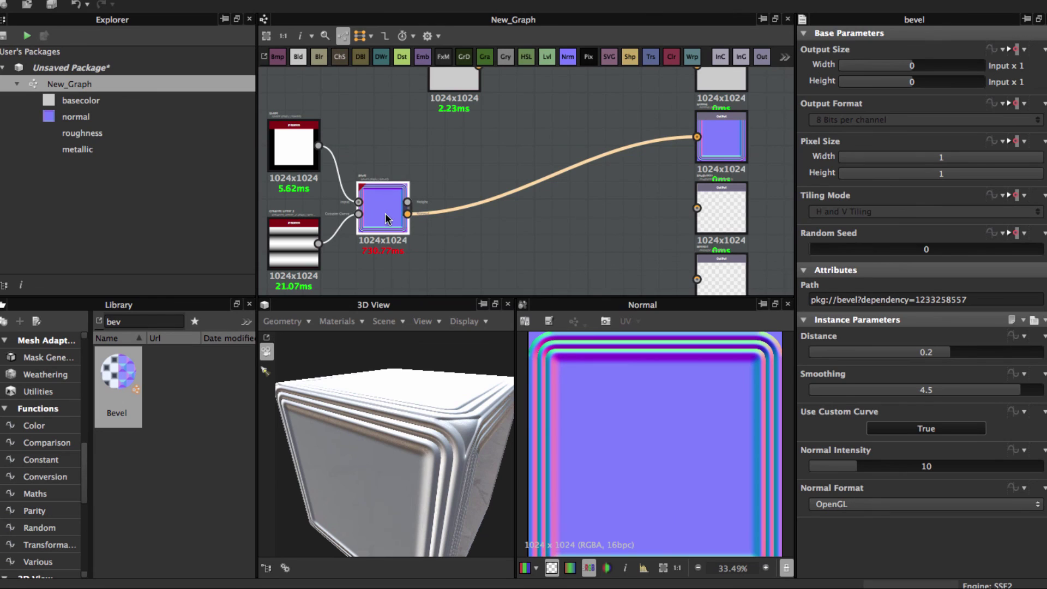
{"action": "scroll", "coordinate": [369, 243], "scroll_direction": "up", "scroll_amount": 1}
{"action": "scroll", "coordinate": [454, 215], "scroll_direction": "up", "scroll_amount": 1}
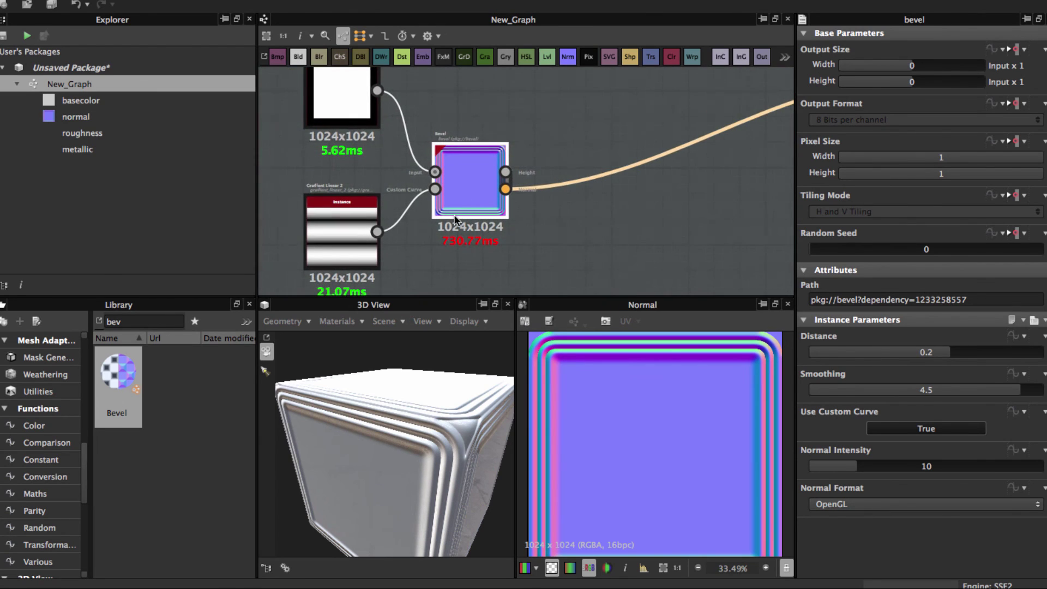
{"action": "scroll", "coordinate": [614, 404], "scroll_direction": "down", "scroll_amount": 2}
{"action": "scroll", "coordinate": [614, 404], "scroll_direction": "up", "scroll_amount": 2}
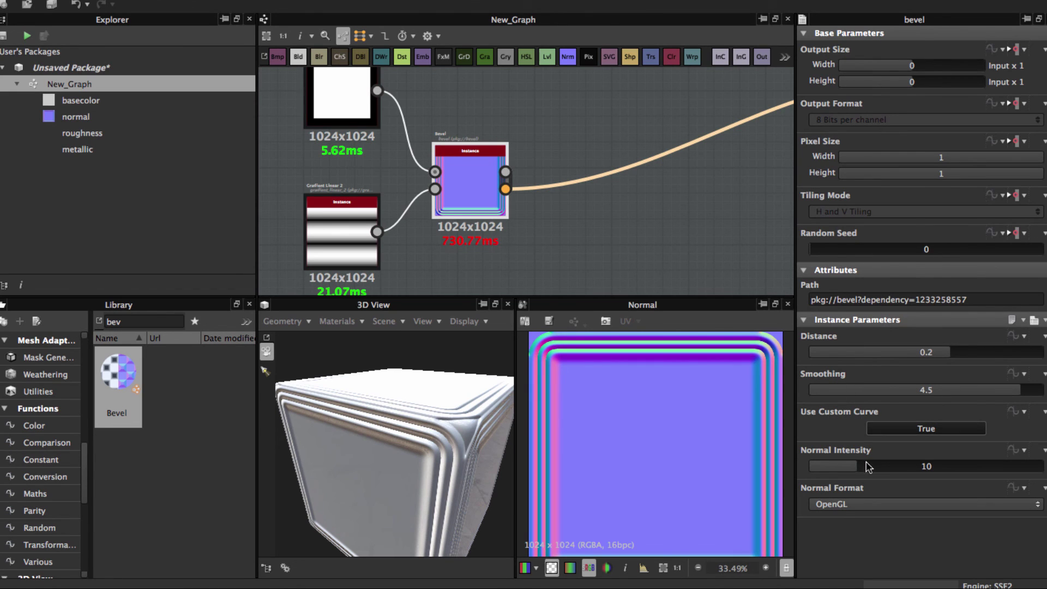
Boost the Bevel's Normal Intensity from 10 to 50 for sharper ridges
{"action": "left_click_drag", "start_coordinate": [862, 469], "coordinate": [1040, 469]}
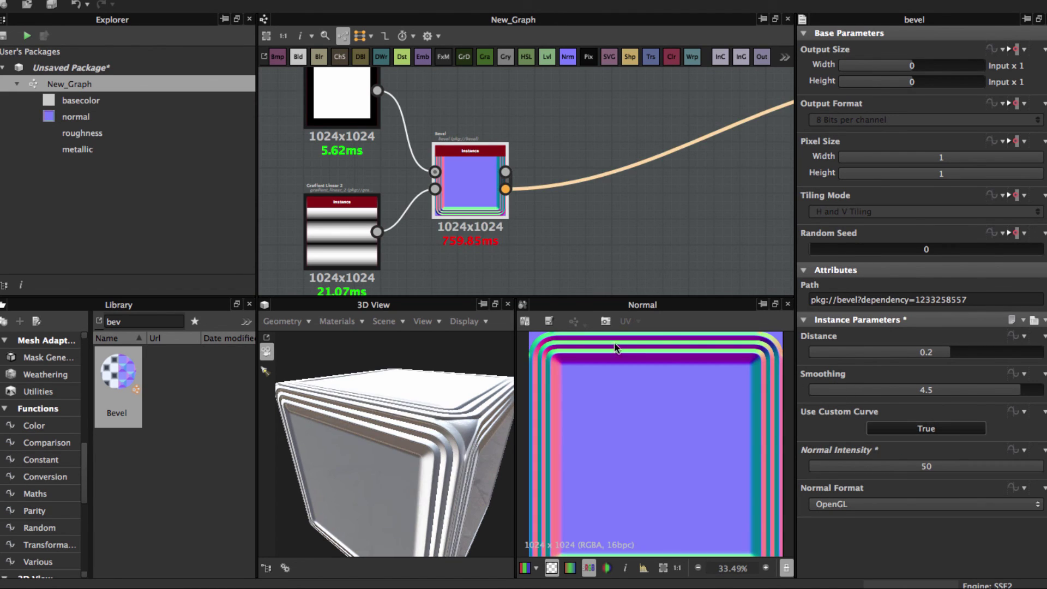